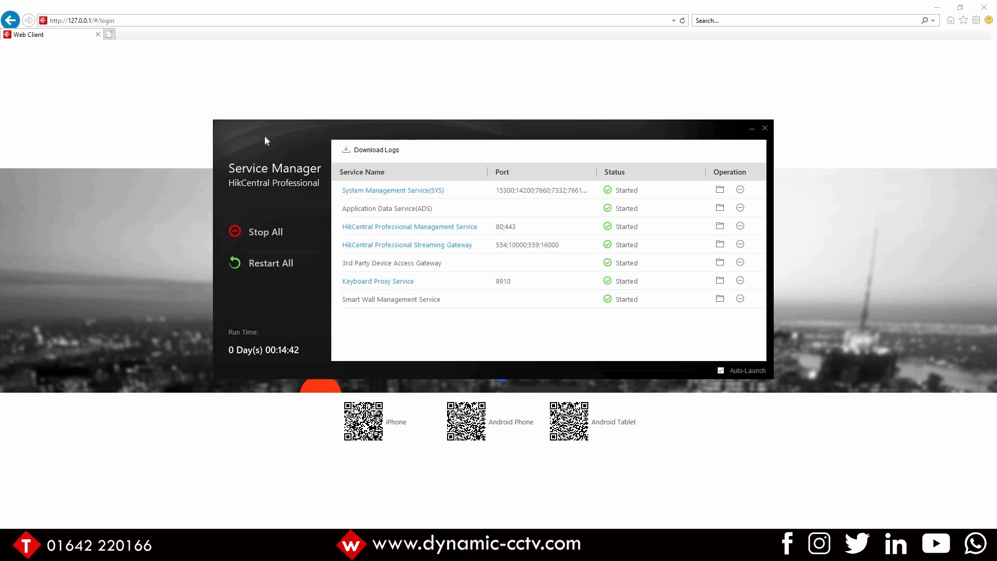
# Step: Log in to the web client as admin with the account password
pyautogui.click(144, 111)
pyautogui.click(639, 241)
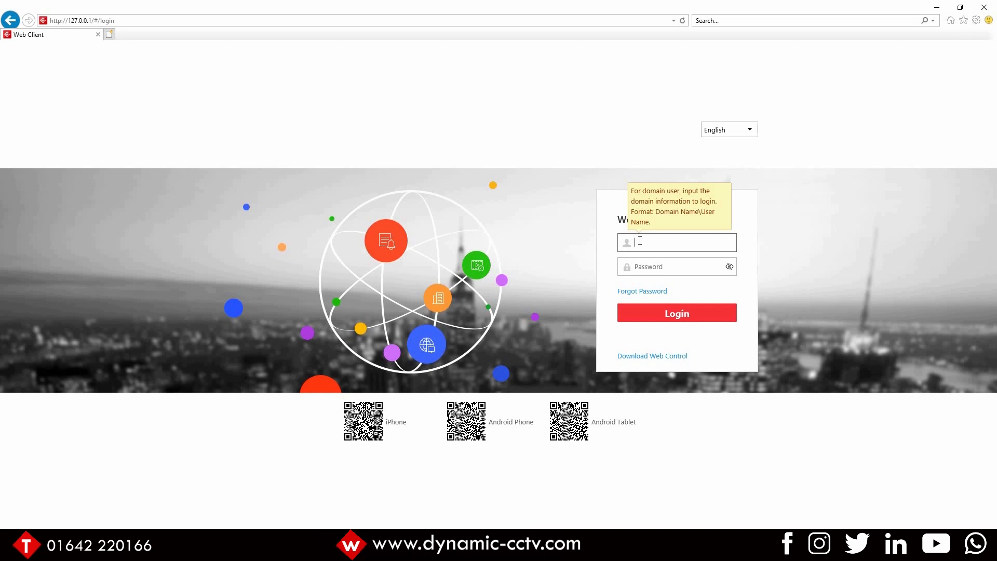
pyautogui.write('admin')
pyautogui.press('Tab')
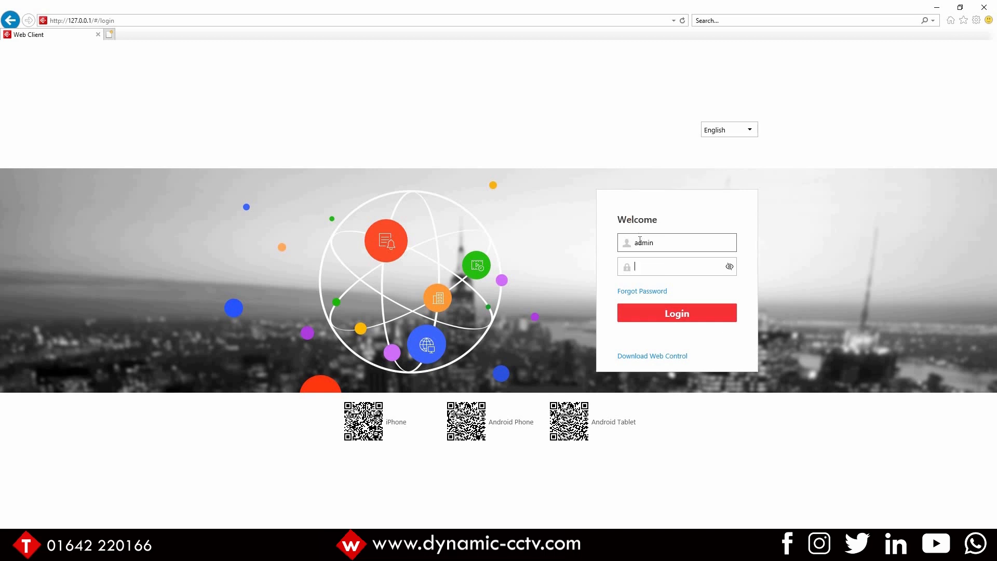
pyautogui.write('••••••••')
pyautogui.press('Return')
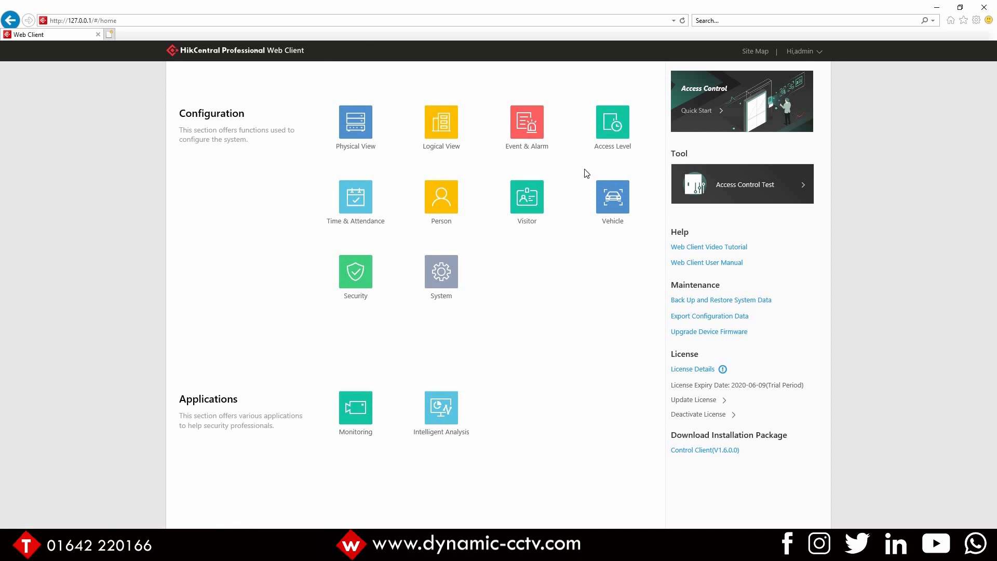
# Step: Review the license details, including the camera authorizations and enabled features
pyautogui.click(690, 371)
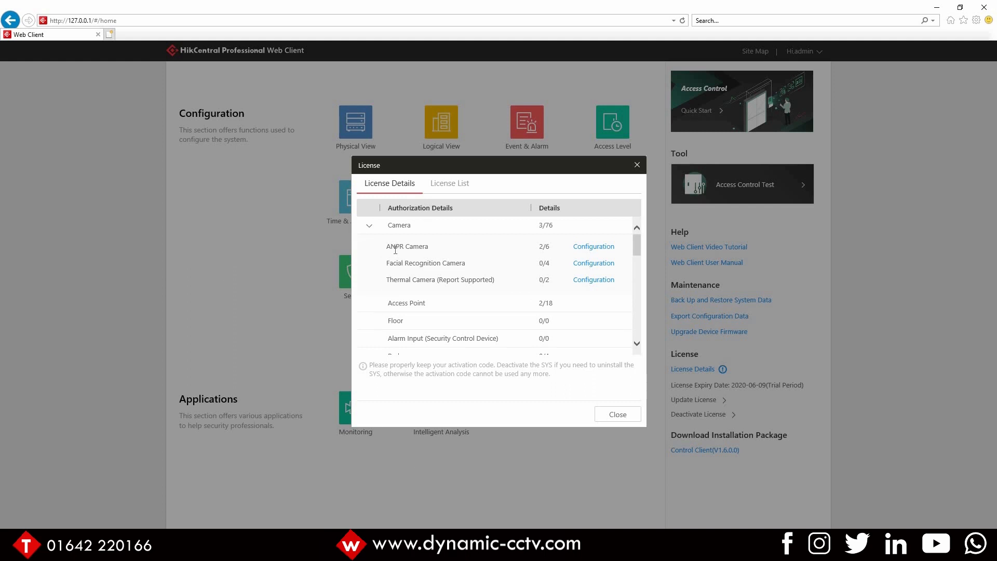
pyautogui.moveTo(391, 248); pyautogui.dragTo(557, 252)
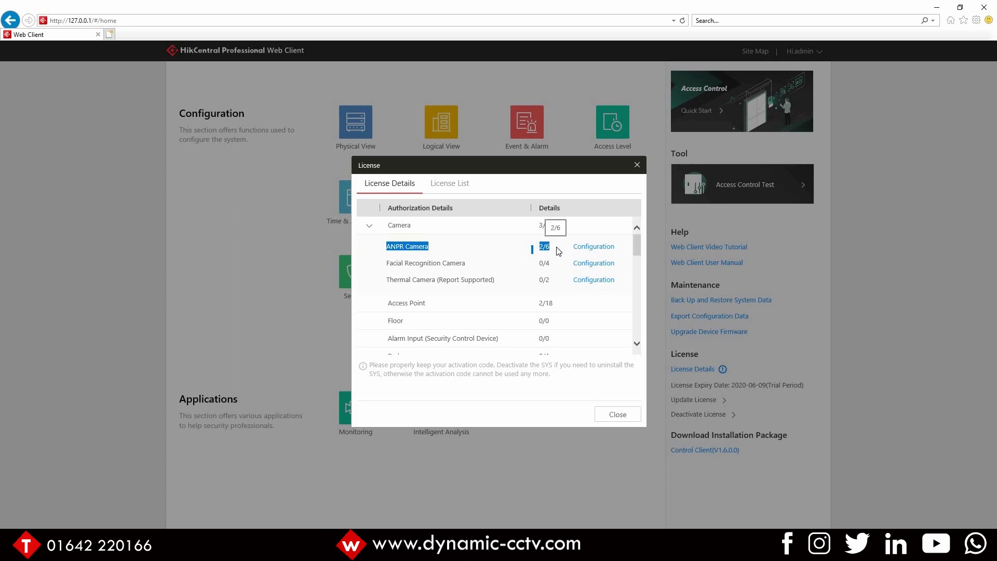
pyautogui.click(513, 272)
pyautogui.scroll(-2, 514, 271)
pyautogui.scroll(-4, 514, 274)
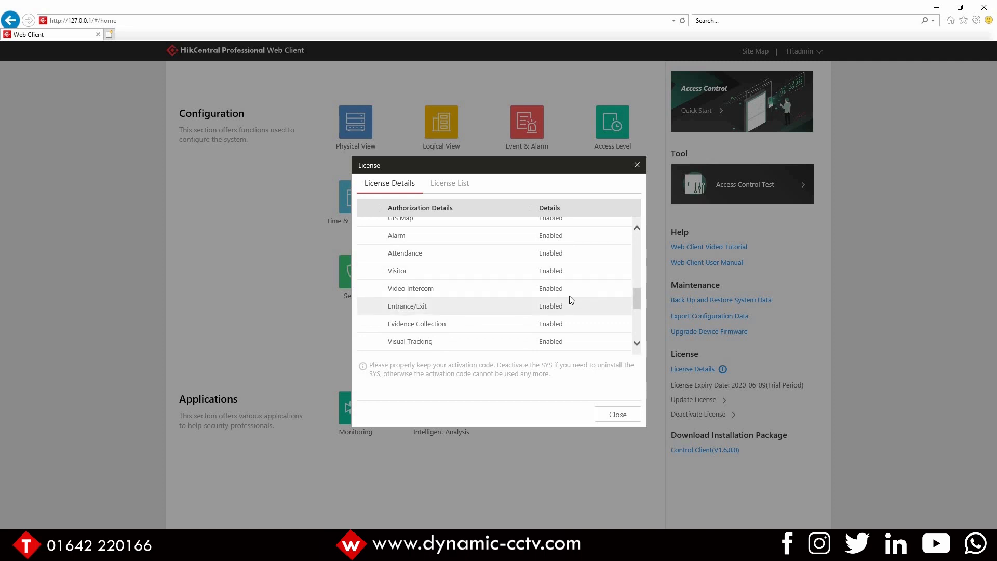
pyautogui.moveTo(537, 292); pyautogui.dragTo(377, 290)
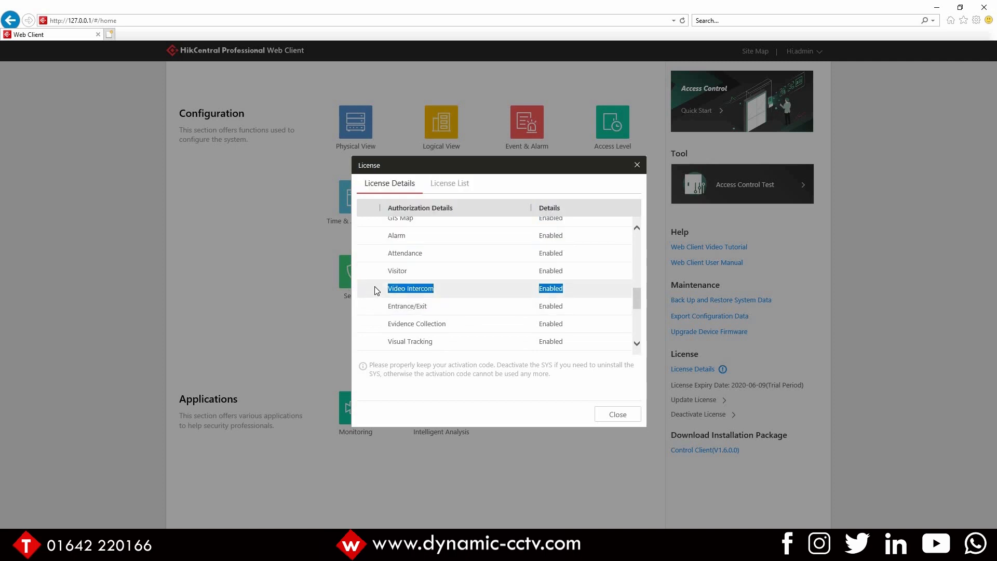
pyautogui.click(637, 164)
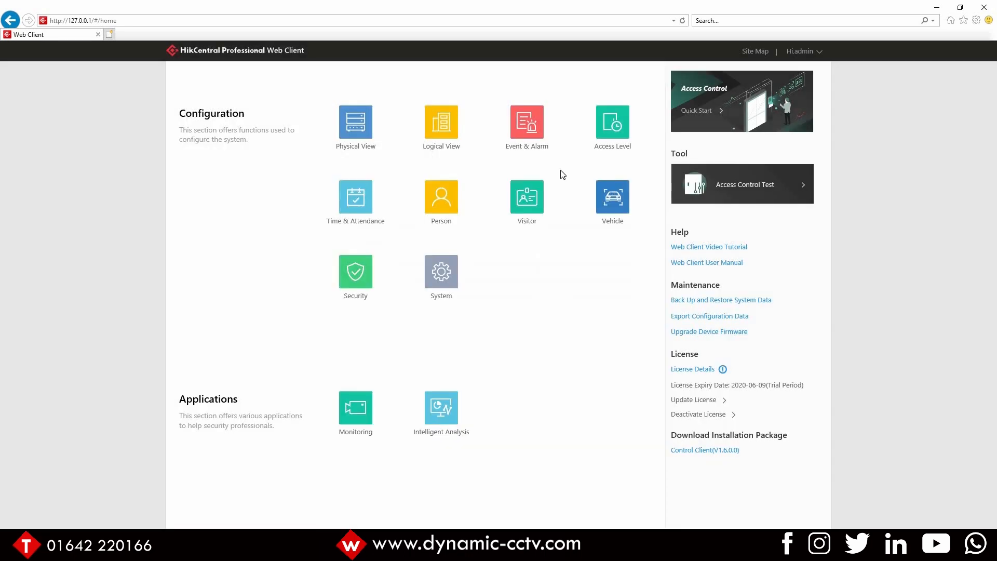
# Step: Open the Entrance camera's device configuration and examine its Road Traffic vehicle detection settings
pyautogui.click(347, 128)
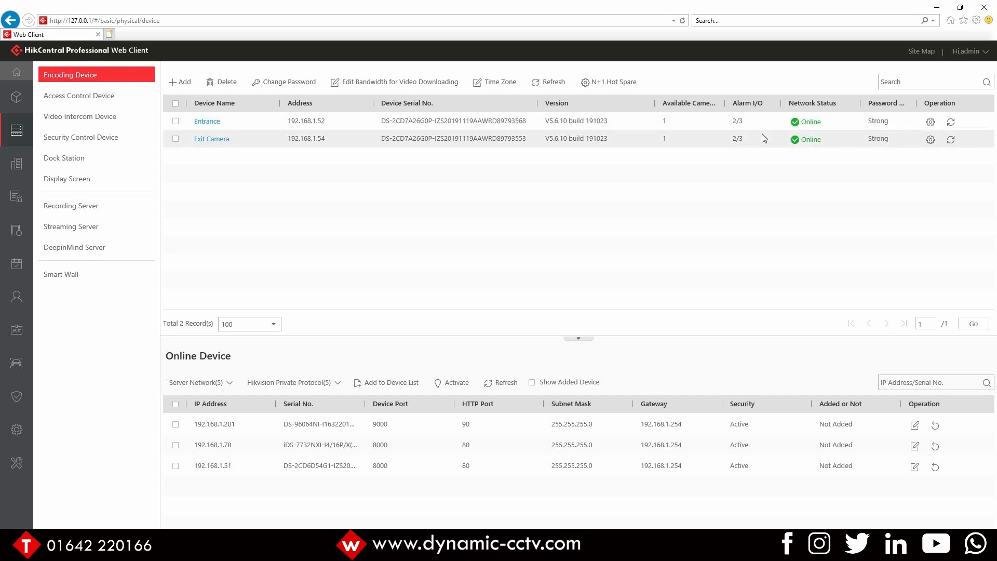
pyautogui.click(930, 123)
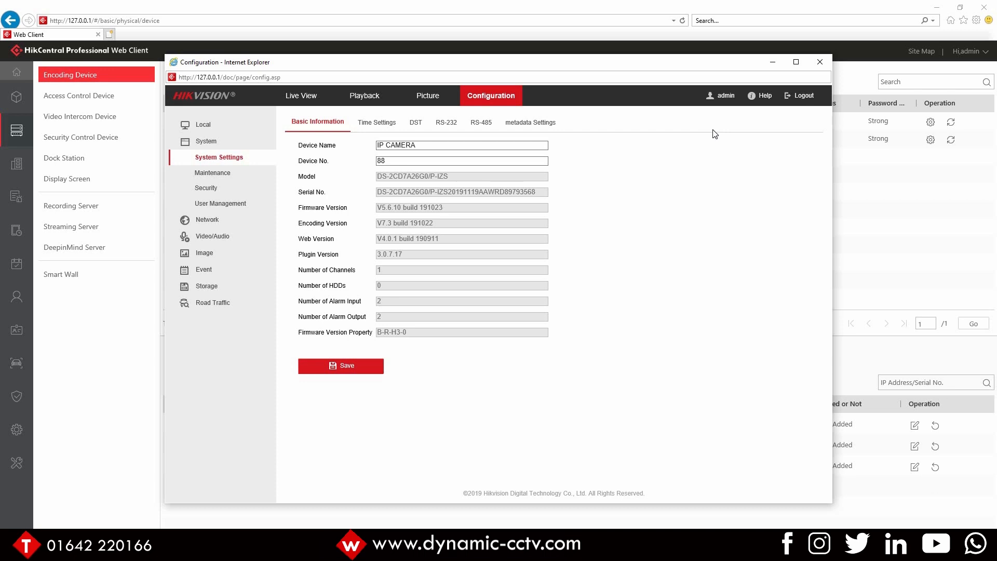
pyautogui.click(240, 307)
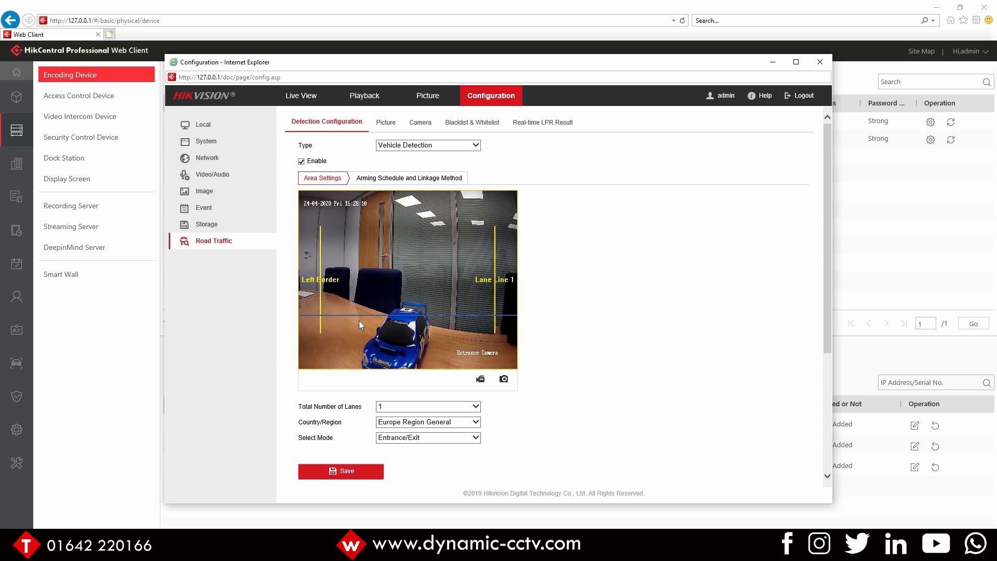
pyautogui.scroll(-1, 382, 360)
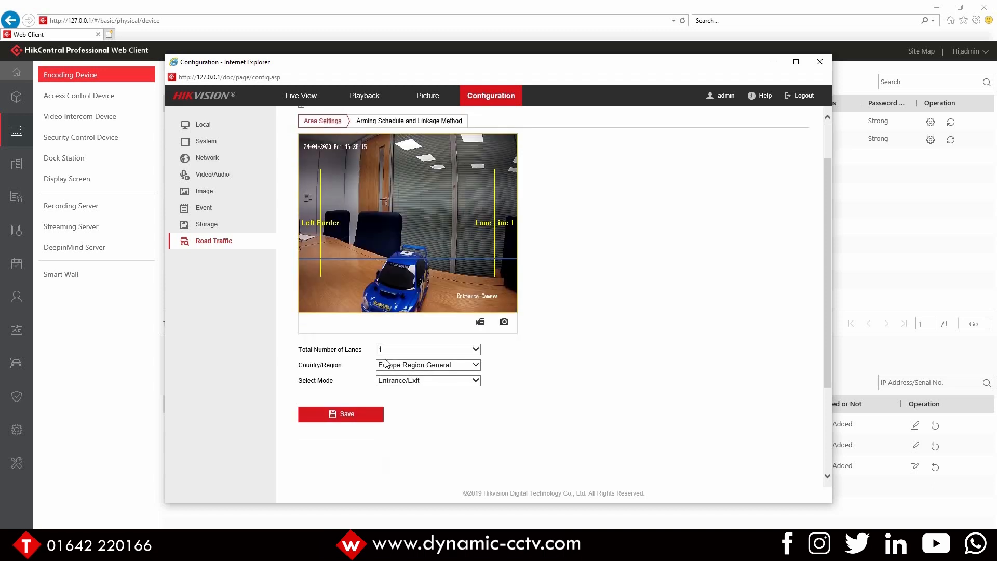
pyautogui.scroll(1, 357, 367)
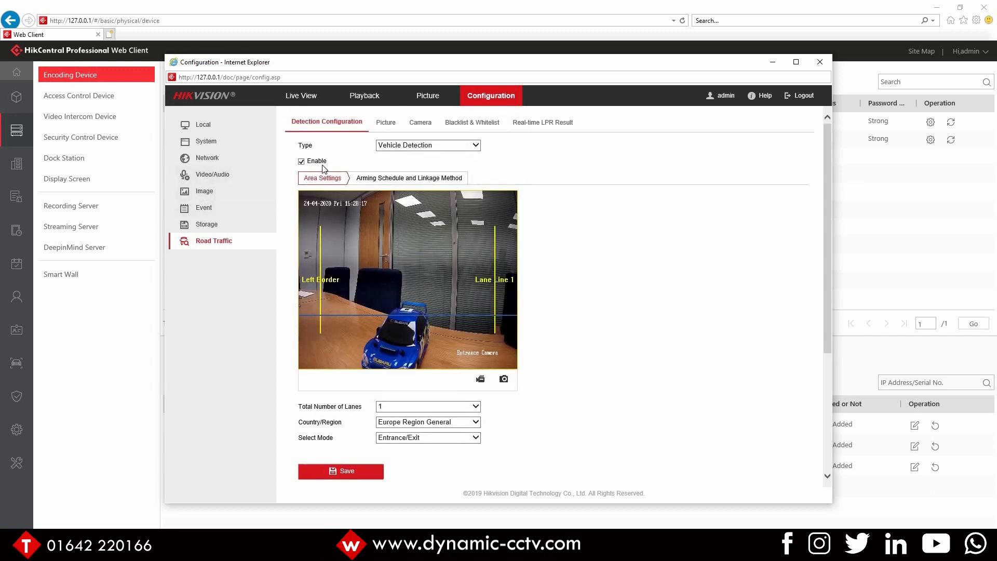
# Step: Save the camera's arming schedule and linkage method settings and close the configuration window
pyautogui.click(392, 179)
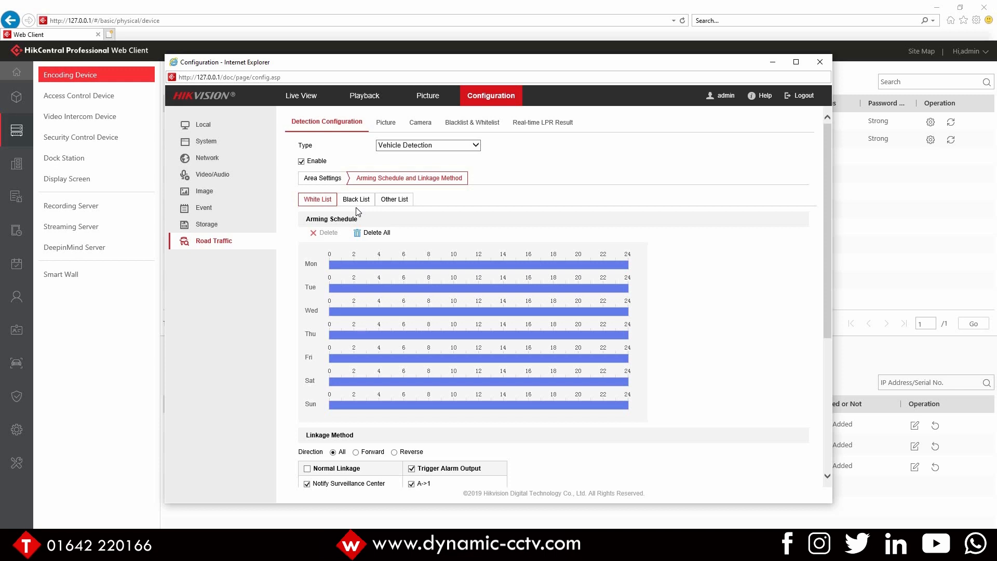
pyautogui.scroll(-1, 335, 411)
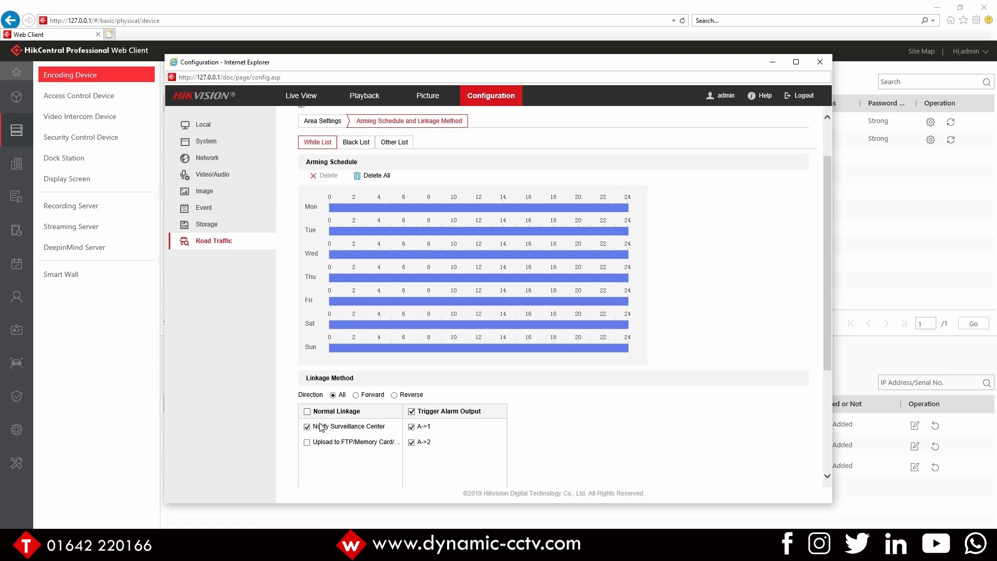
pyautogui.scroll(-3, 418, 399)
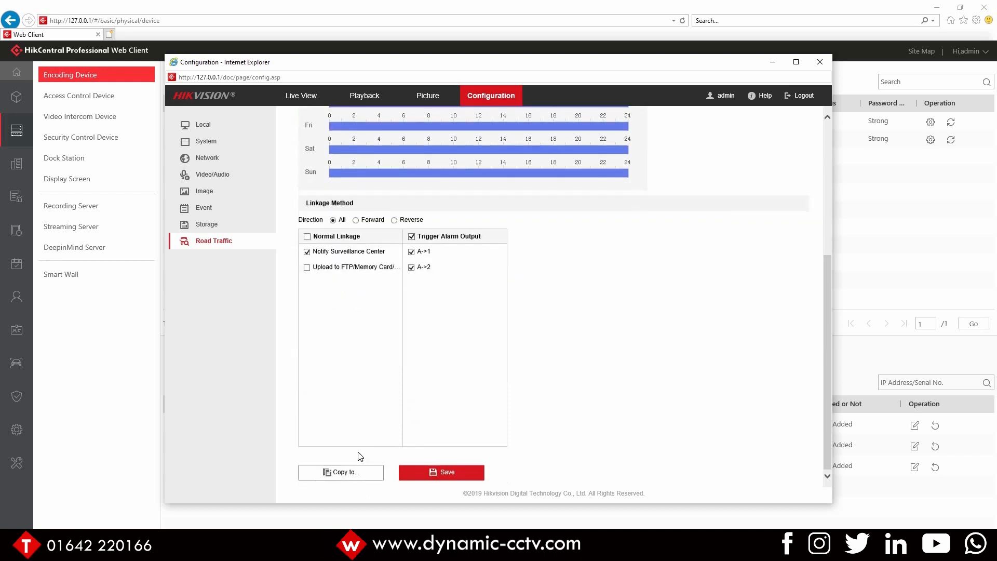
pyautogui.click(414, 481)
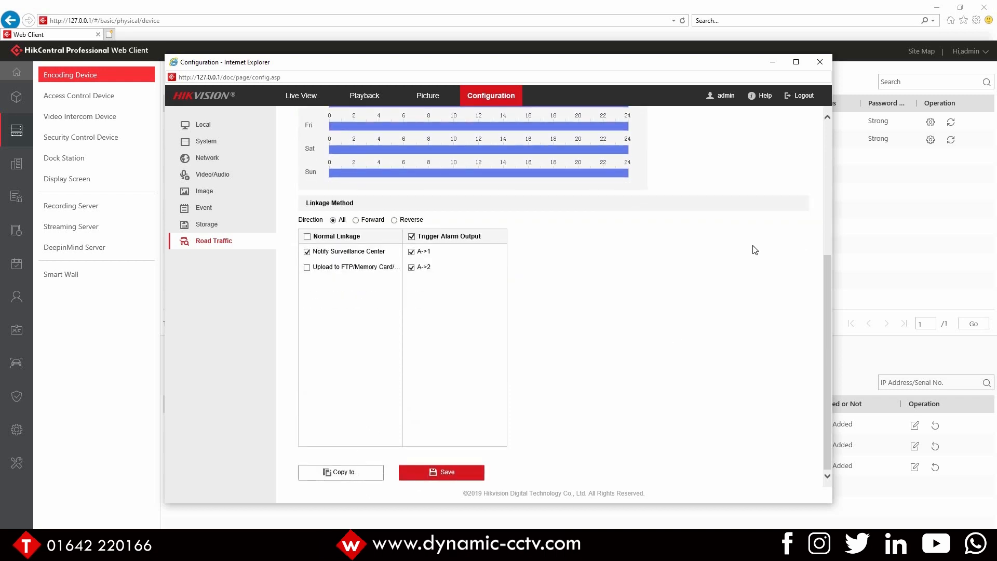
pyautogui.click(818, 64)
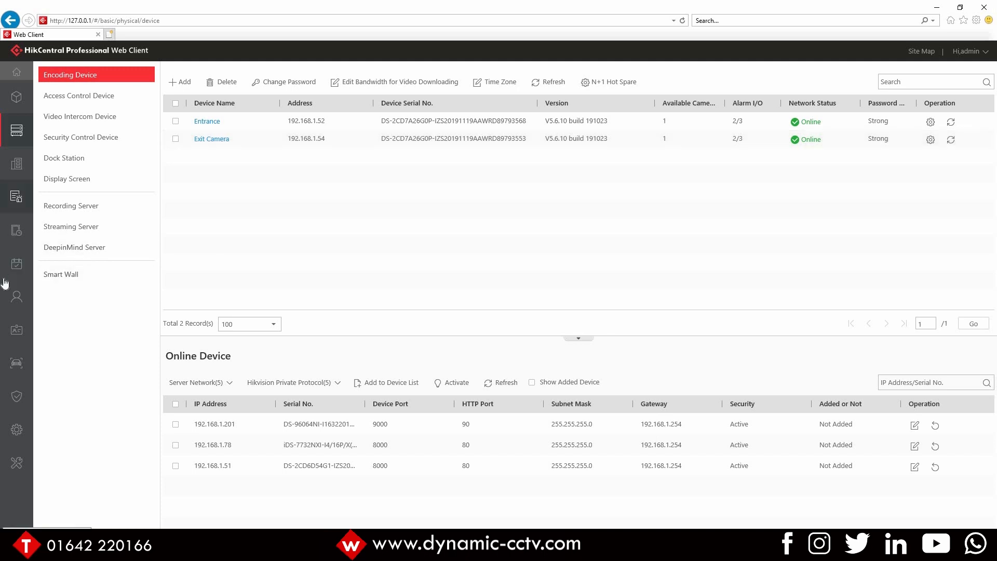
# Step: Open the Vehicle module and start adding a vehicle to the Allowed List with plate T3stPlate
pyautogui.moveTo(24, 368)
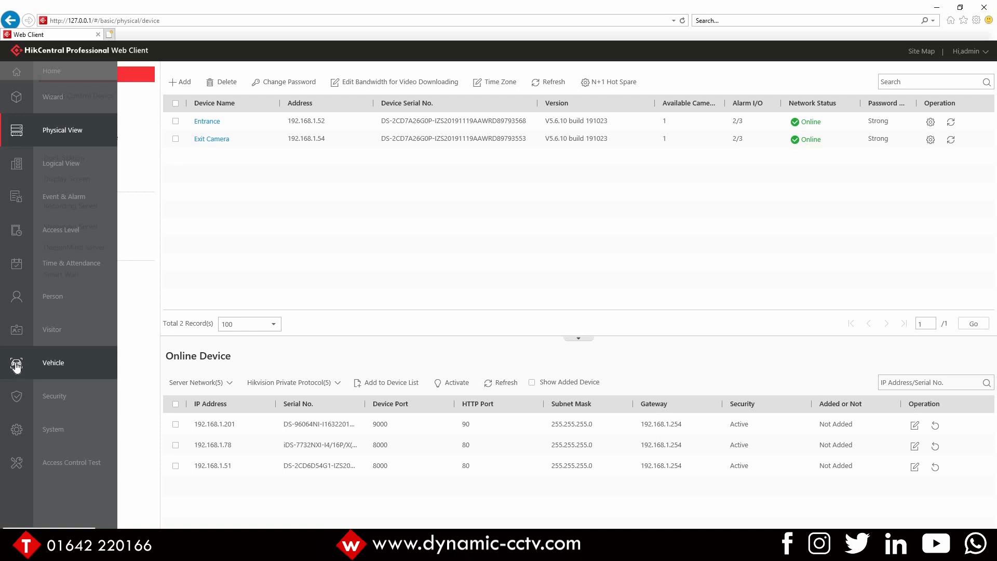
pyautogui.click(17, 365)
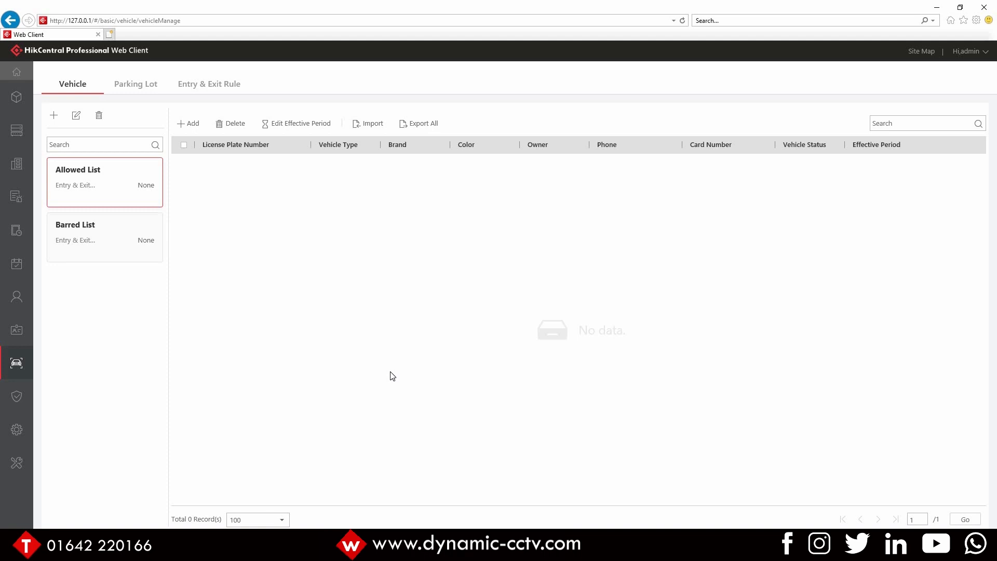
pyautogui.click(188, 124)
pyautogui.click(362, 174)
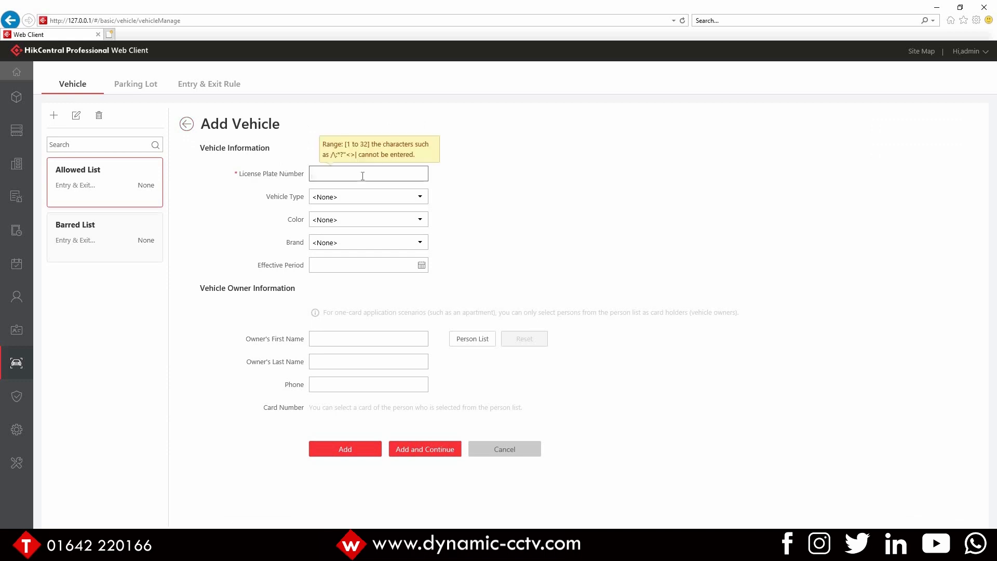
pyautogui.write('T3stPlate')
# Step: Set the vehicle type to Compact Car, the color to White and the brand to Audi
pyautogui.click(357, 201)
pyautogui.click(358, 204)
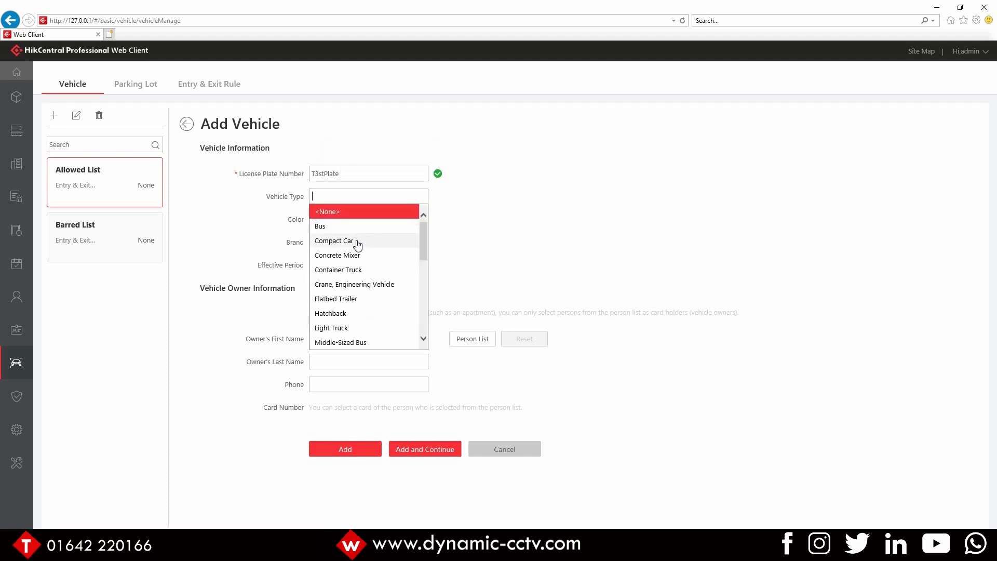
pyautogui.click(356, 240)
pyautogui.click(356, 222)
pyautogui.click(351, 249)
pyautogui.click(352, 244)
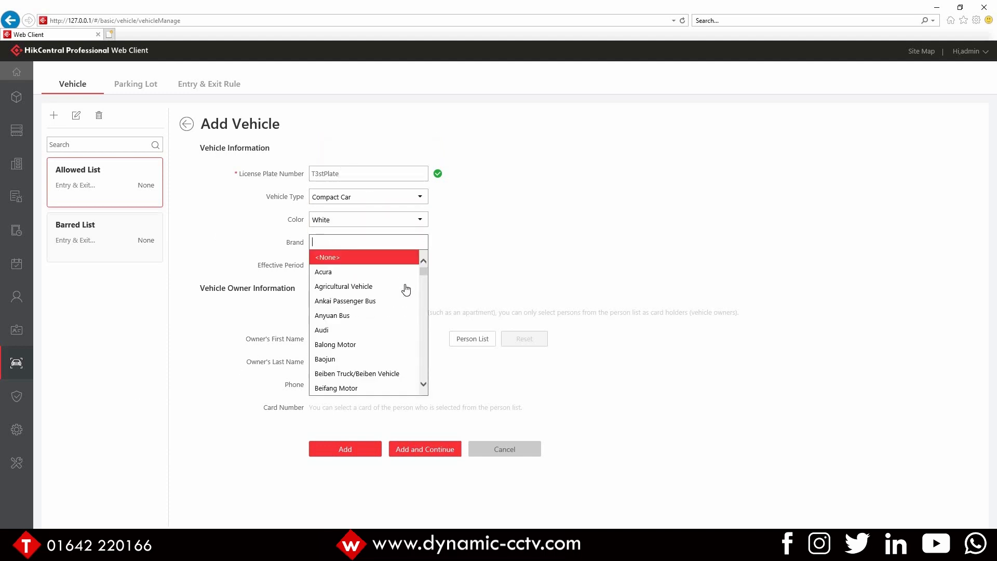
pyautogui.click(371, 330)
pyautogui.click(347, 339)
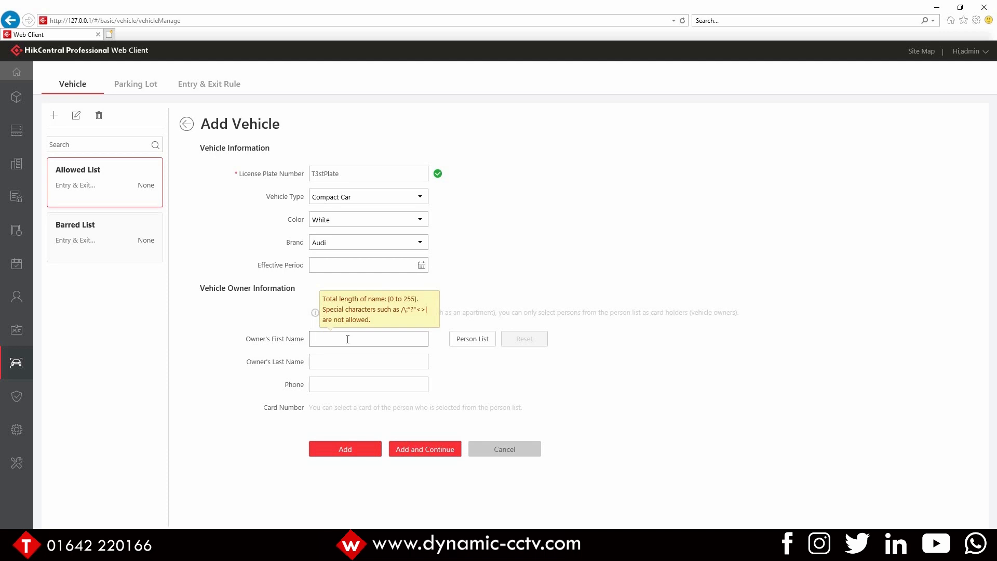
# Step: Select the vehicle owner from the person list and add the vehicle
pyautogui.click(469, 340)
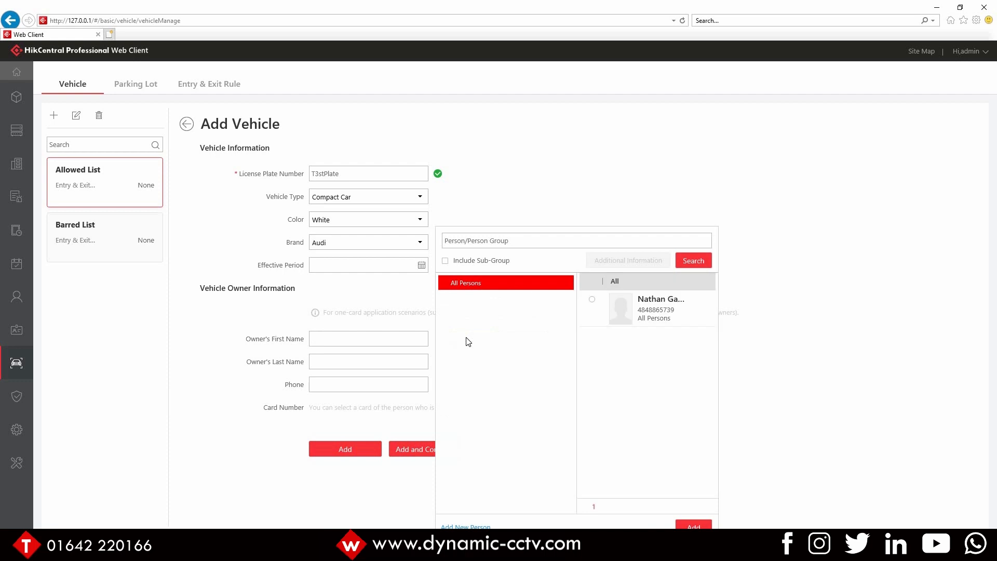
pyautogui.click(592, 299)
pyautogui.click(694, 525)
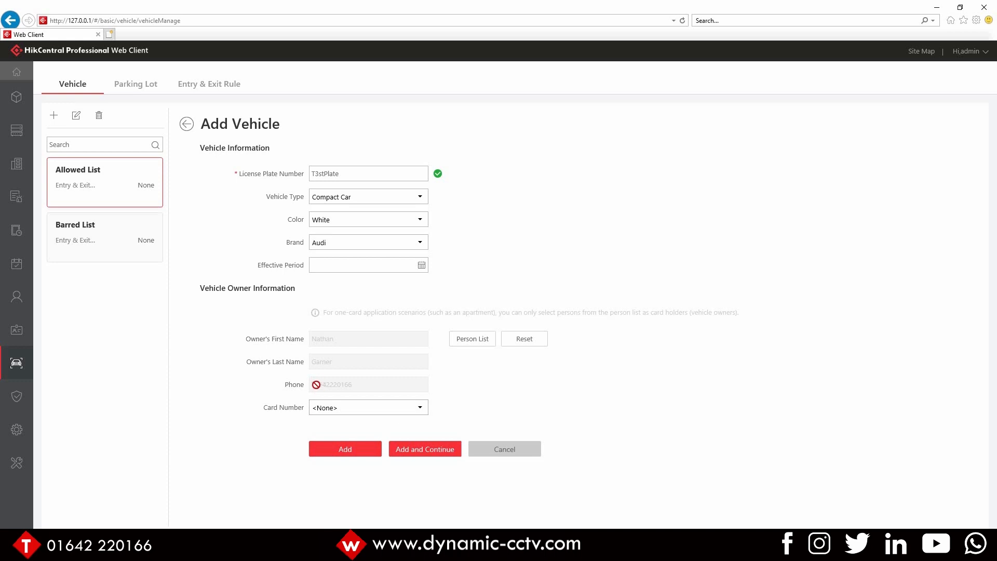
pyautogui.click(346, 454)
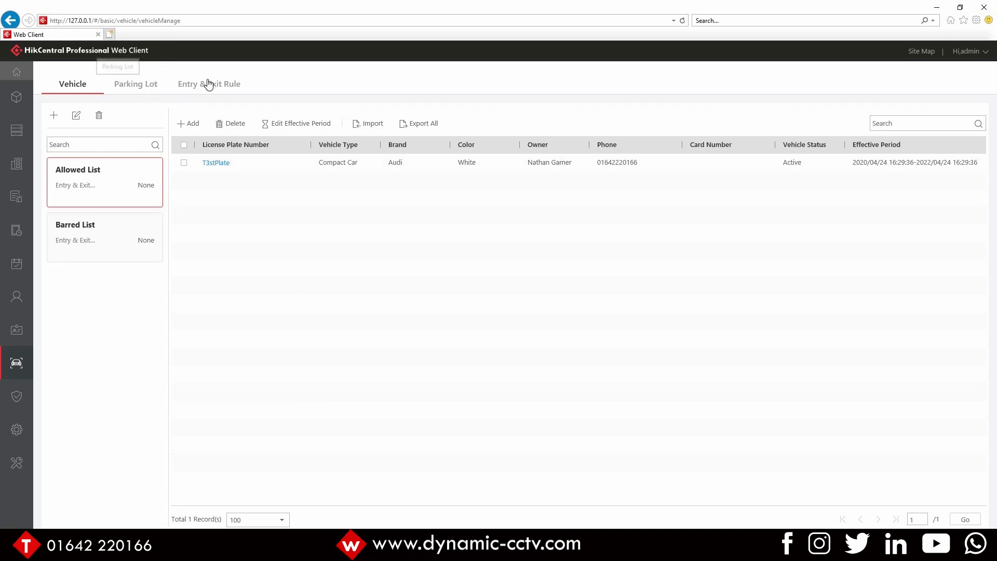
# Step: Open the Dynamic CCTV parking lot's settings and save them
pyautogui.click(143, 85)
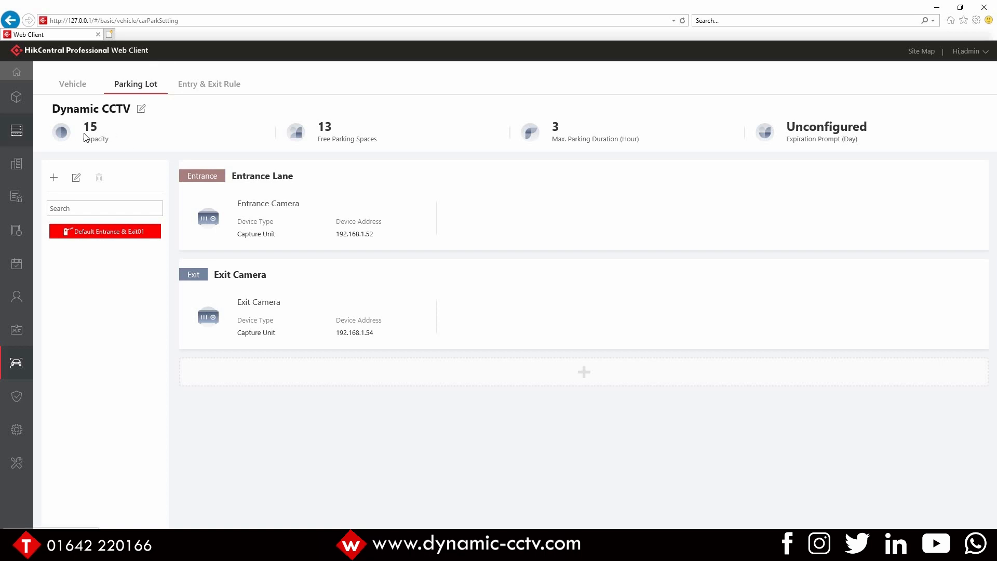
pyautogui.click(140, 110)
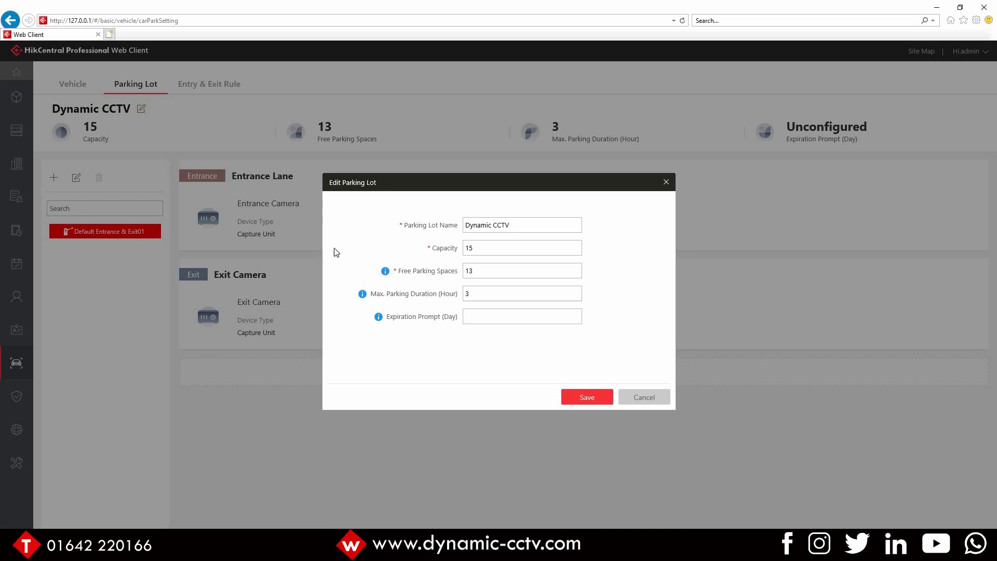
pyautogui.click(500, 293)
pyautogui.click(570, 398)
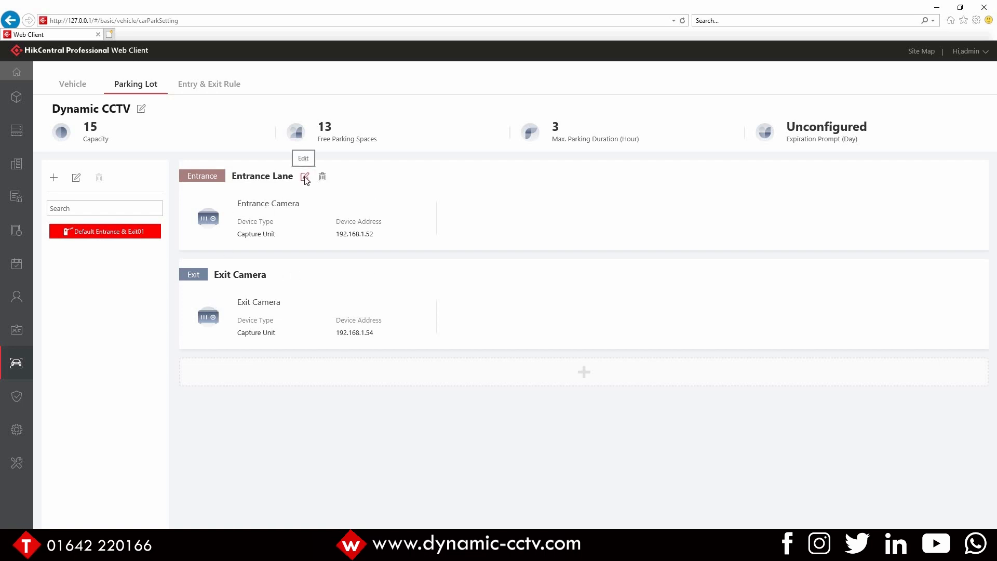
# Step: Open the Entrance Lane's settings, review its linkage device type and device options, and leave without saving
pyautogui.click(305, 178)
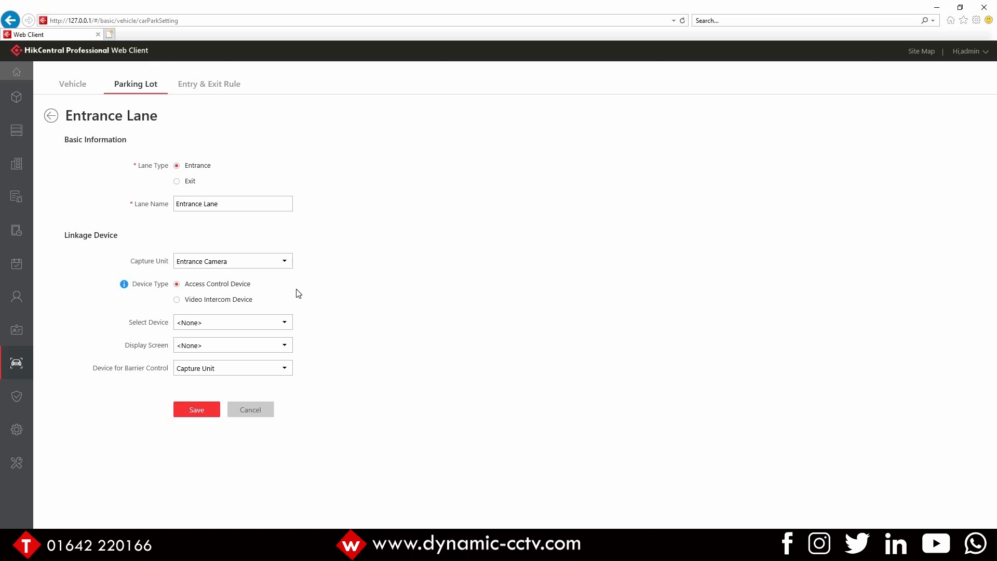
pyautogui.click(278, 368)
pyautogui.click(177, 299)
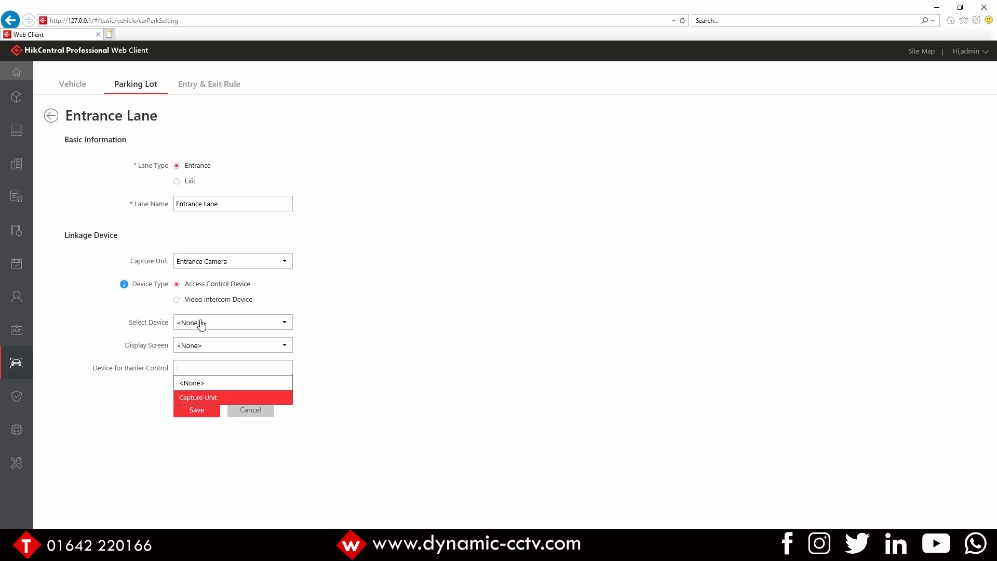
pyautogui.click(496, 323)
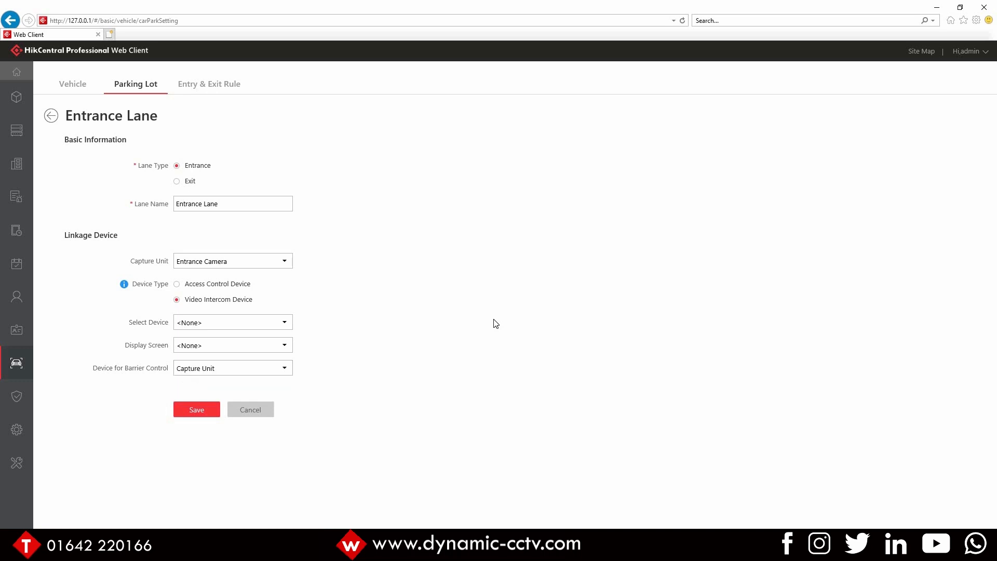
pyautogui.click(233, 283)
pyautogui.click(234, 322)
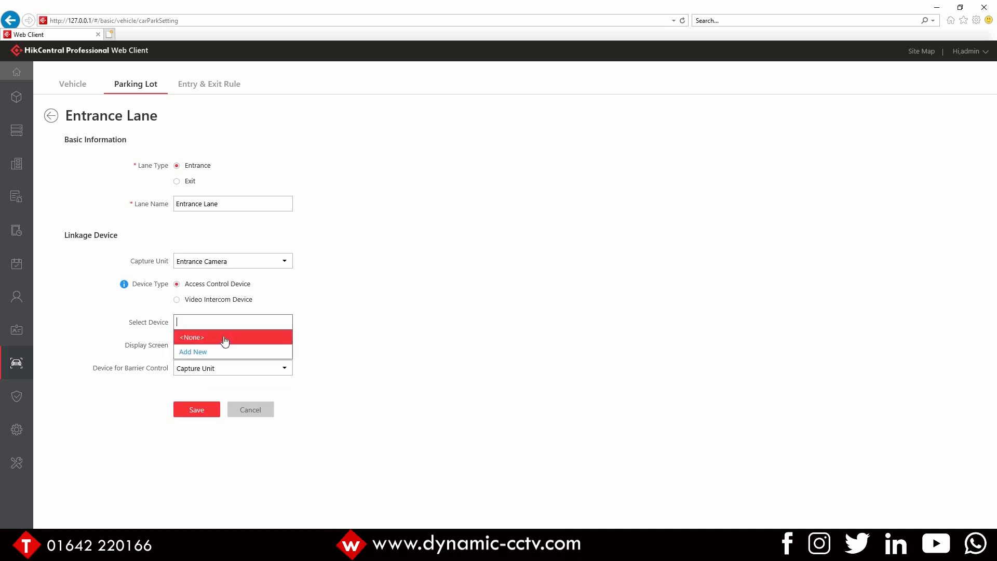
pyautogui.click(224, 338)
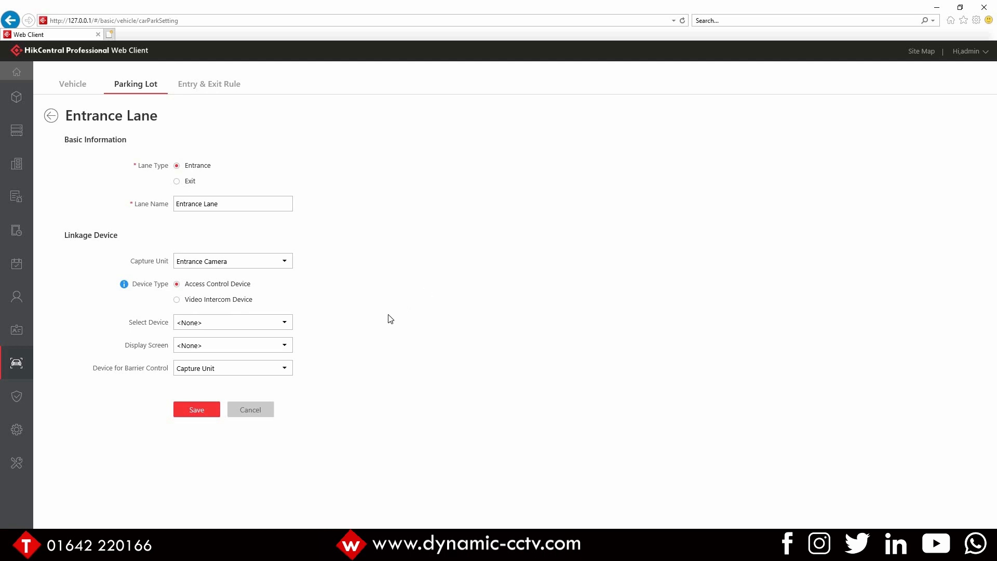
pyautogui.click(272, 346)
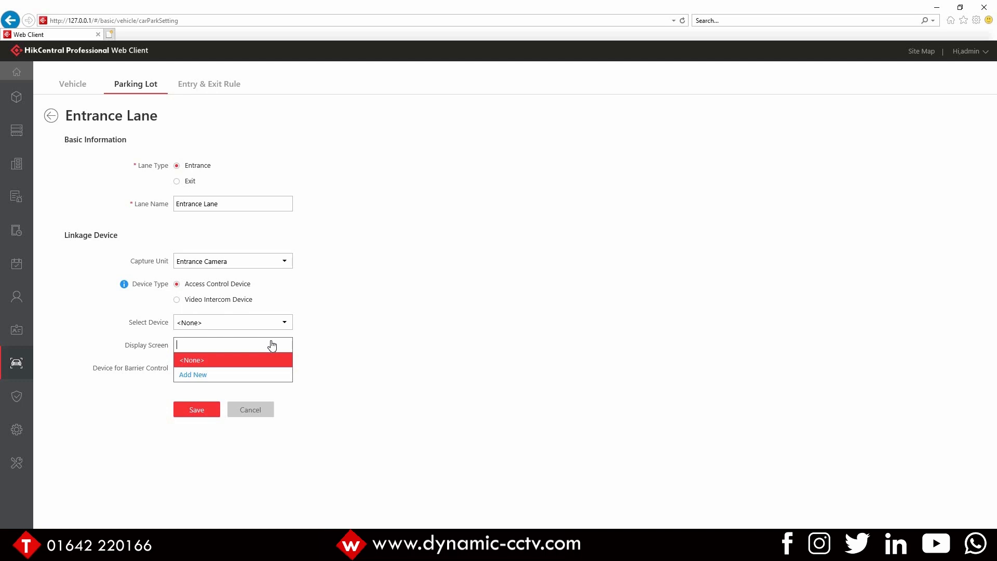
pyautogui.click(571, 274)
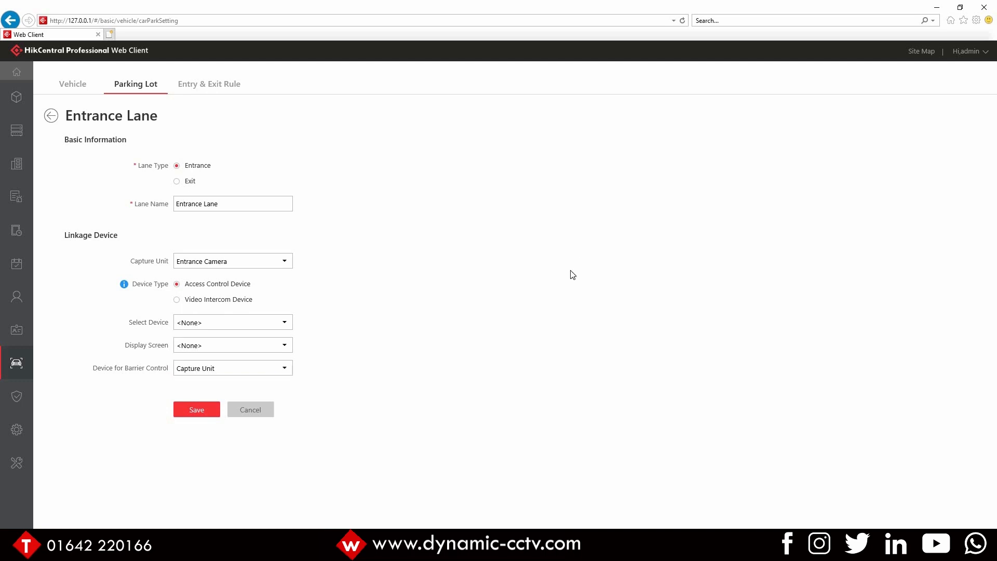
pyautogui.click(54, 117)
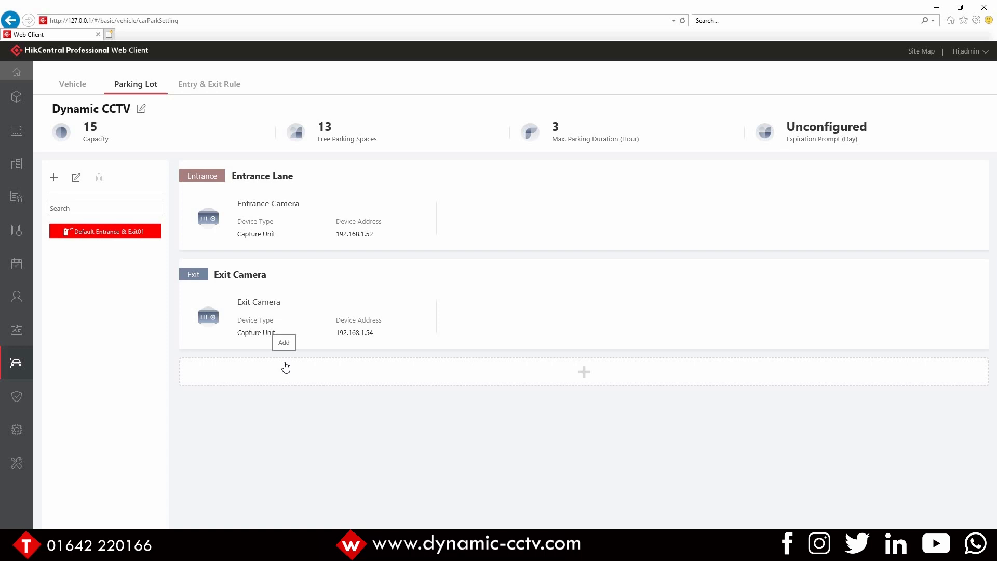
# Step: Review the entry and exit rules for vehicles in the list and not in the list, including the Test rule
pyautogui.click(222, 87)
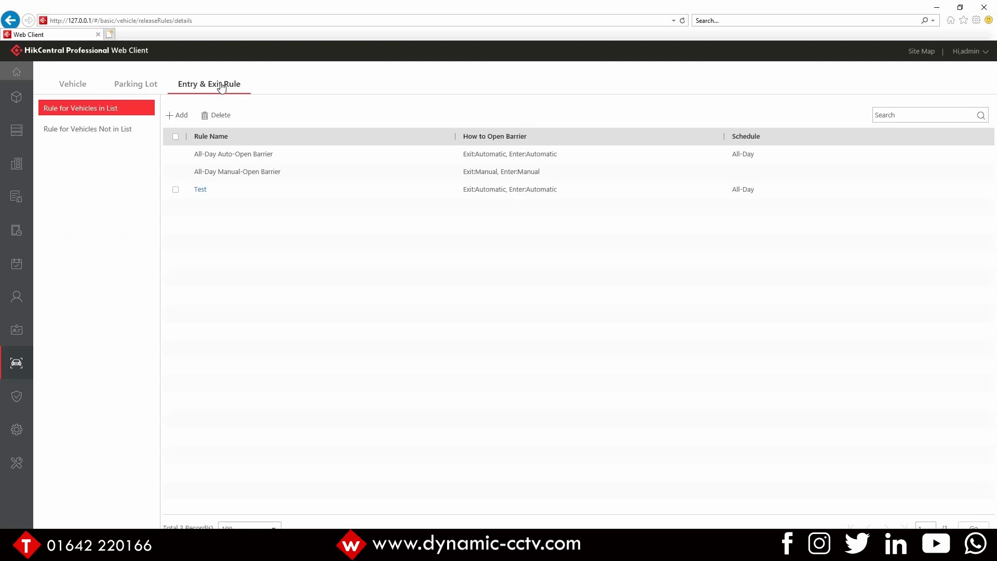
pyautogui.click(125, 138)
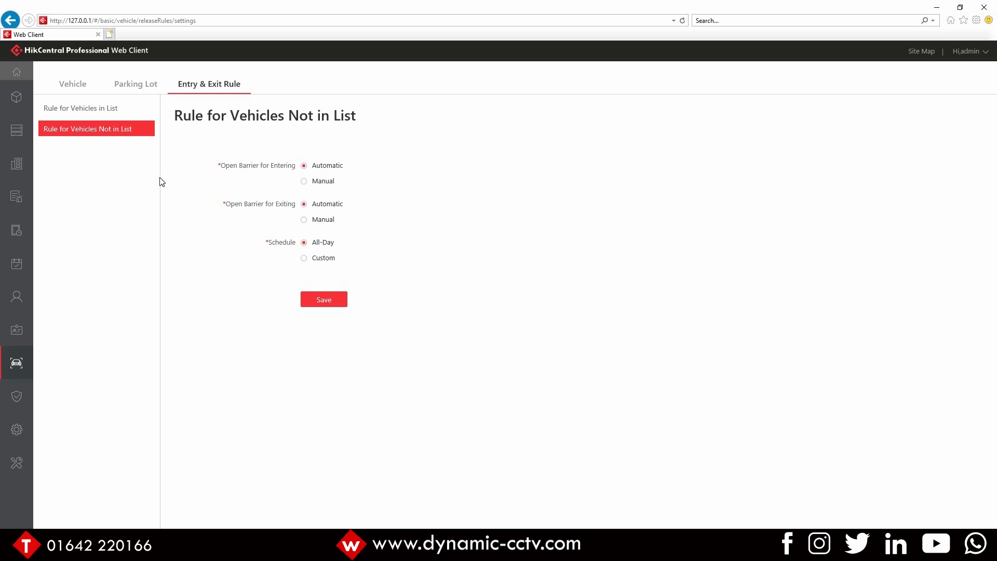
pyautogui.click(82, 107)
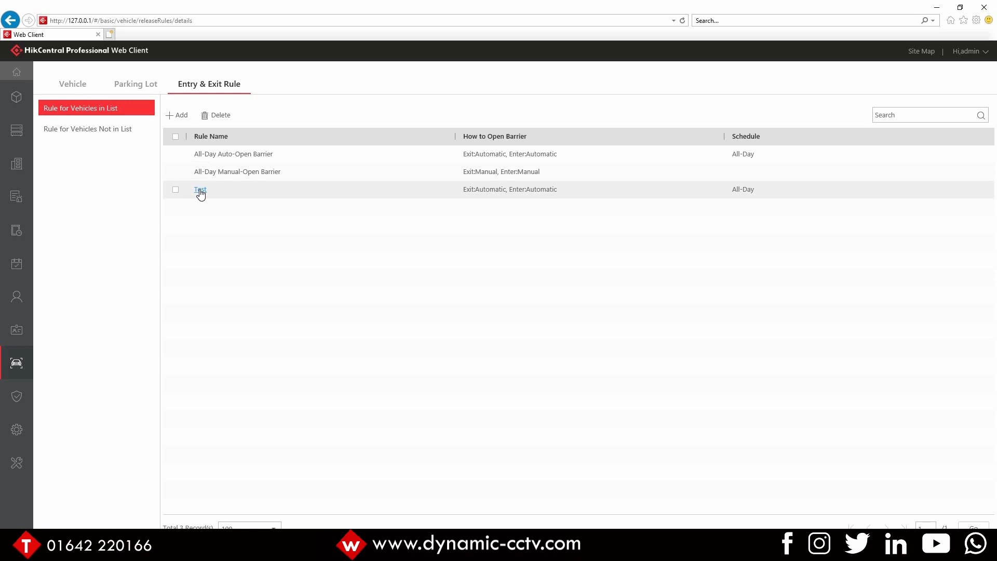
pyautogui.click(200, 190)
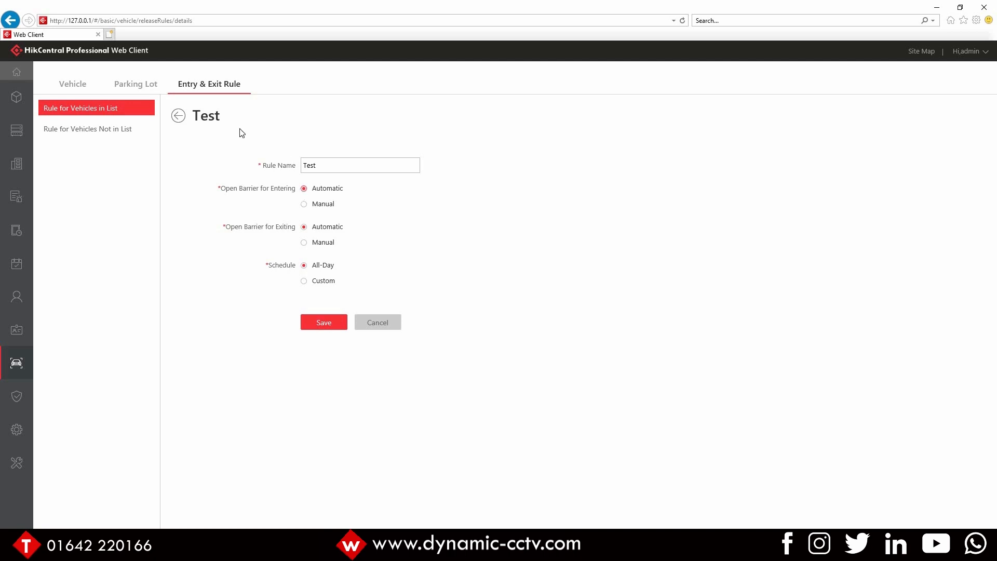
pyautogui.click(178, 116)
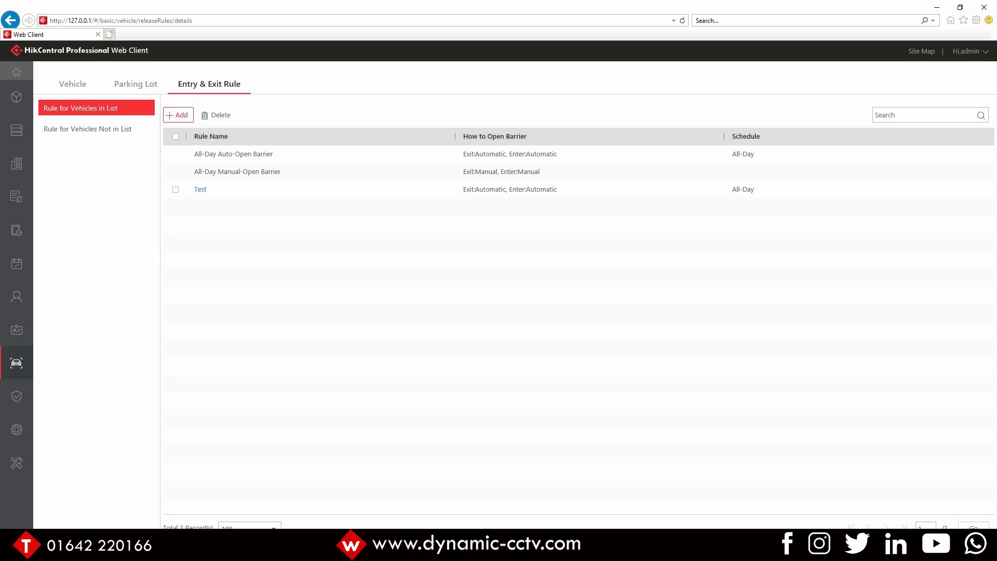
# Step: Launch the HikCentral Professional Control Client app
pyautogui.press('super')
pyautogui.write('hikc')
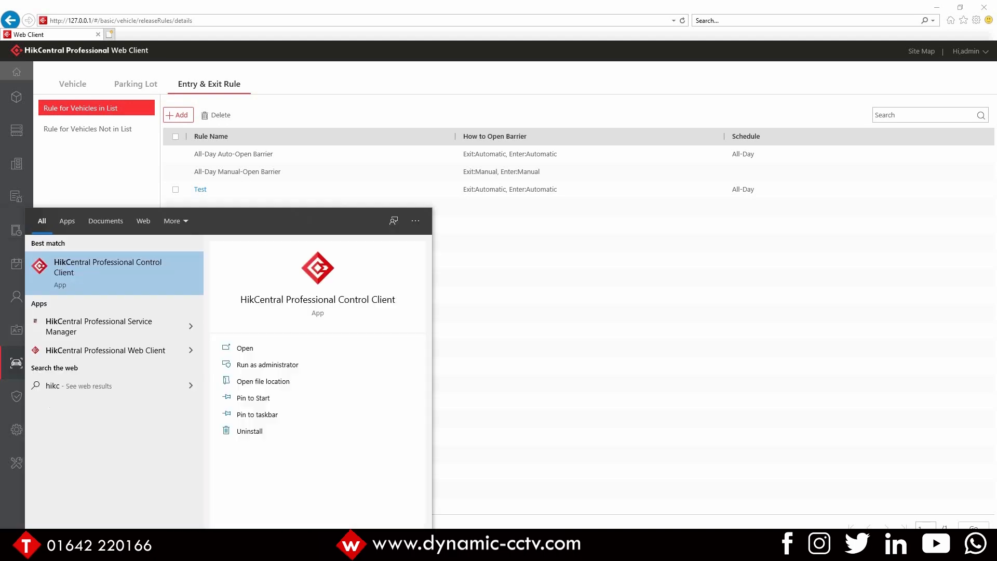
pyautogui.press('Return')
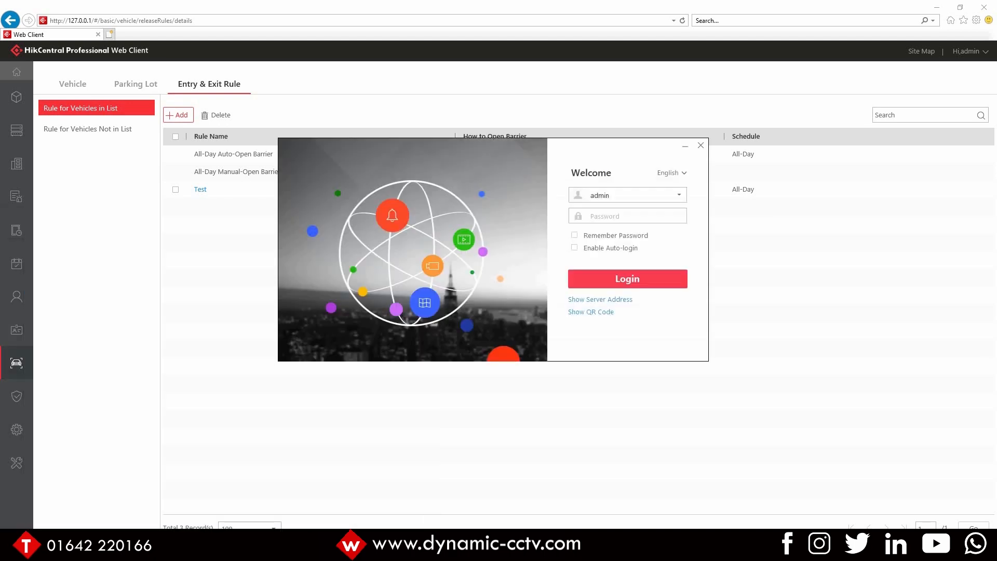
# Step: Log in with the admin account password and maximize the Control Client window
pyautogui.click(594, 214)
pyautogui.write('*********')
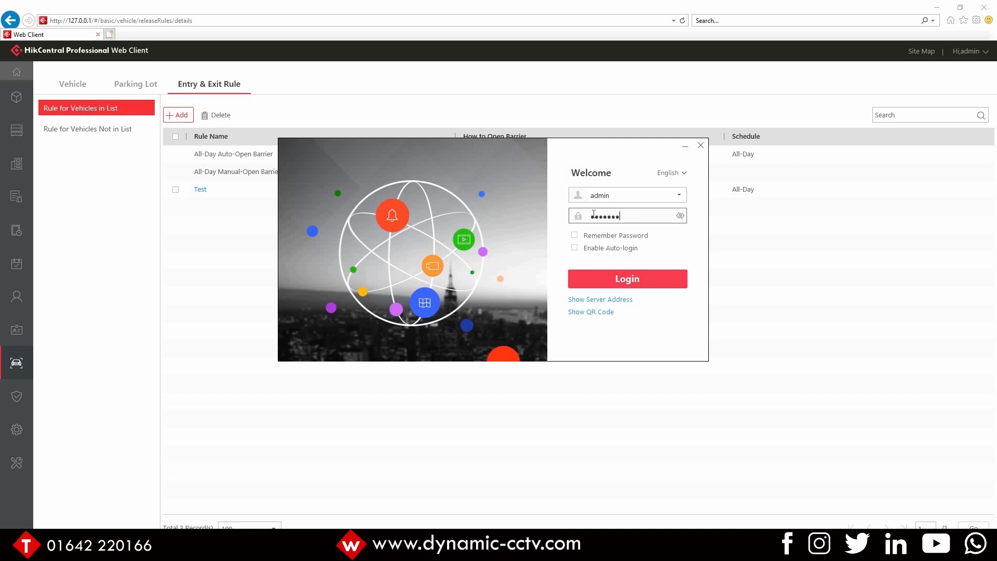
pyautogui.press('Return')
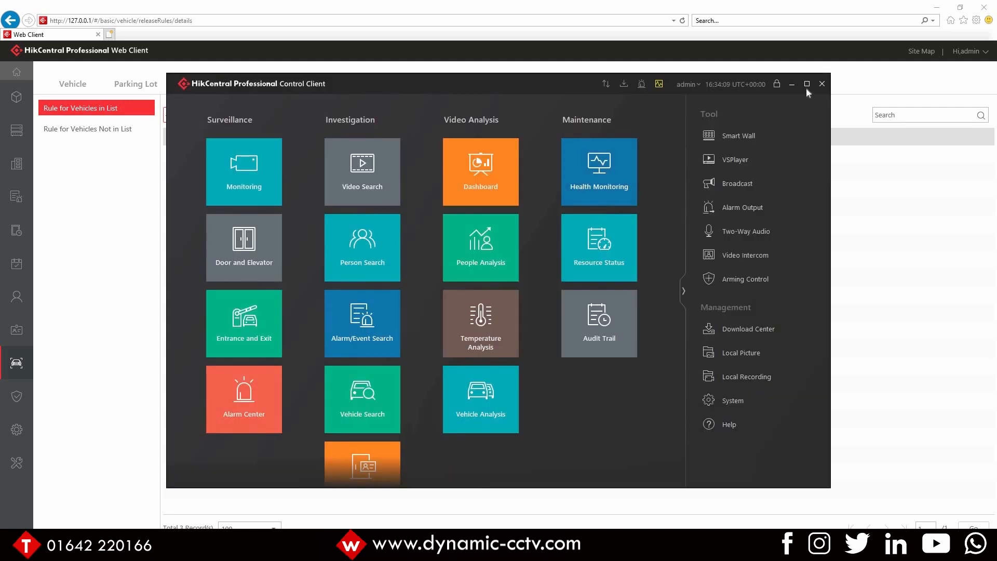
pyautogui.click(806, 84)
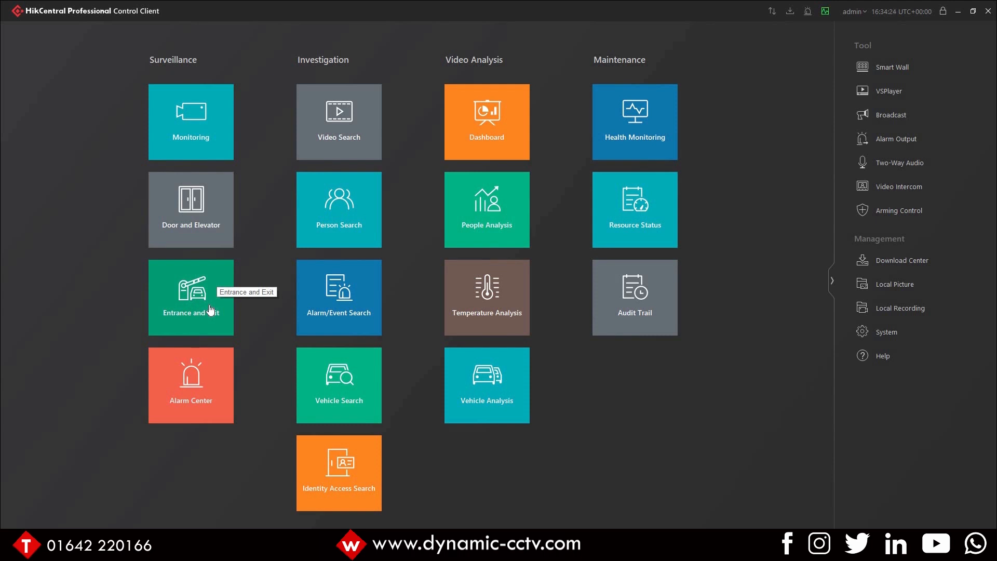
# Step: Open Entrance and Exit monitoring and switch the enter and exit panes between live video and captured pictures
pyautogui.click(179, 304)
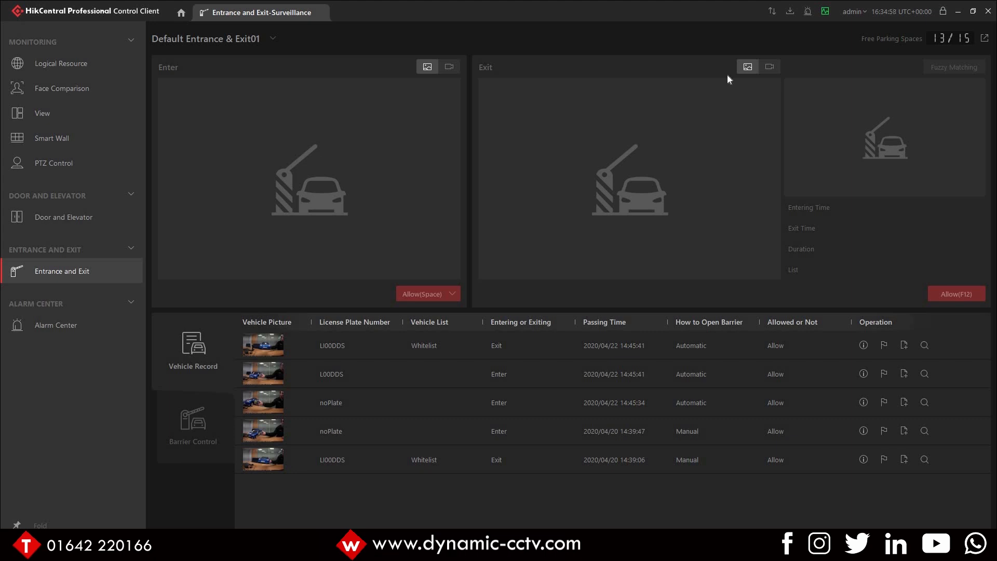
pyautogui.click(449, 67)
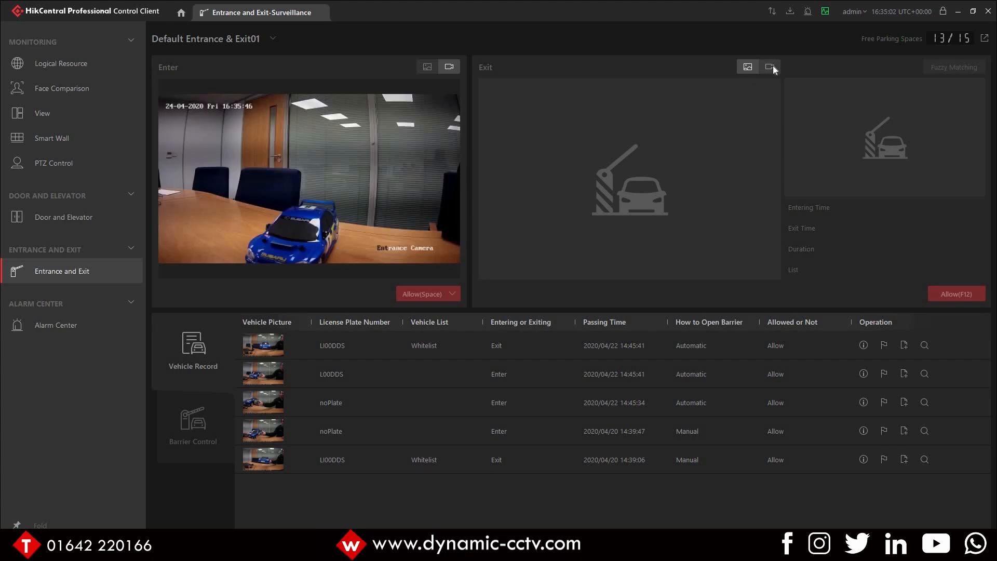
pyautogui.click(770, 67)
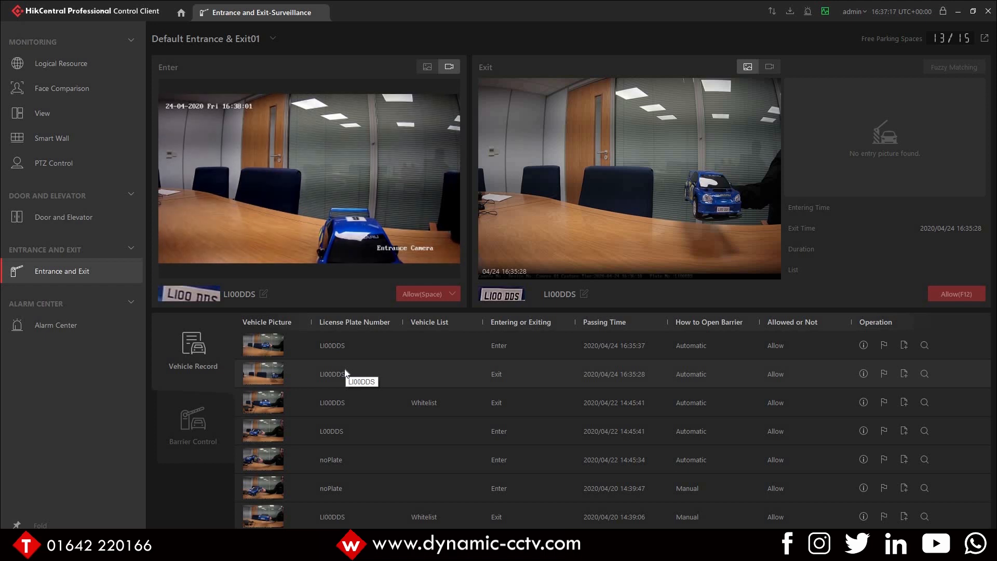
pyautogui.click(425, 66)
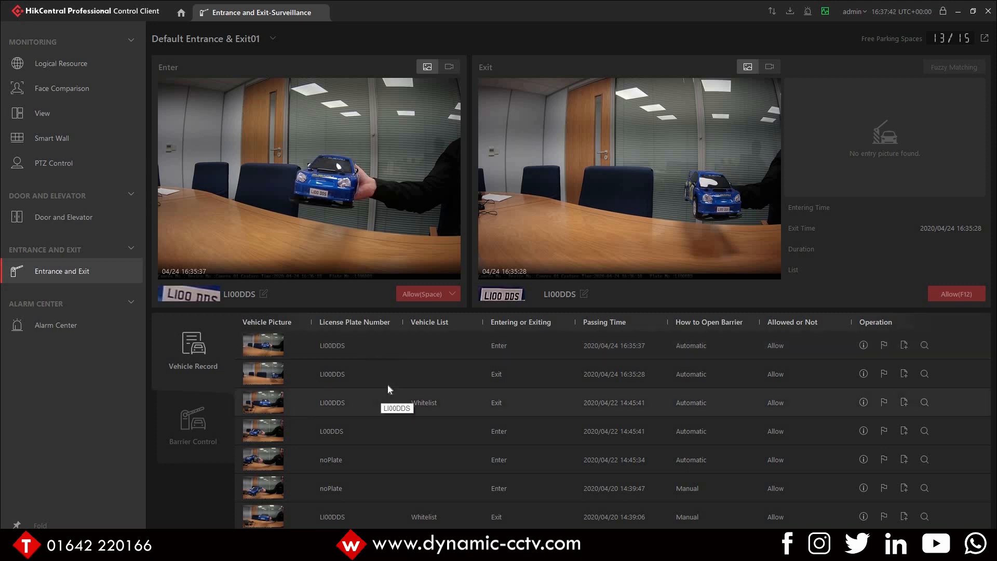
pyautogui.click(904, 346)
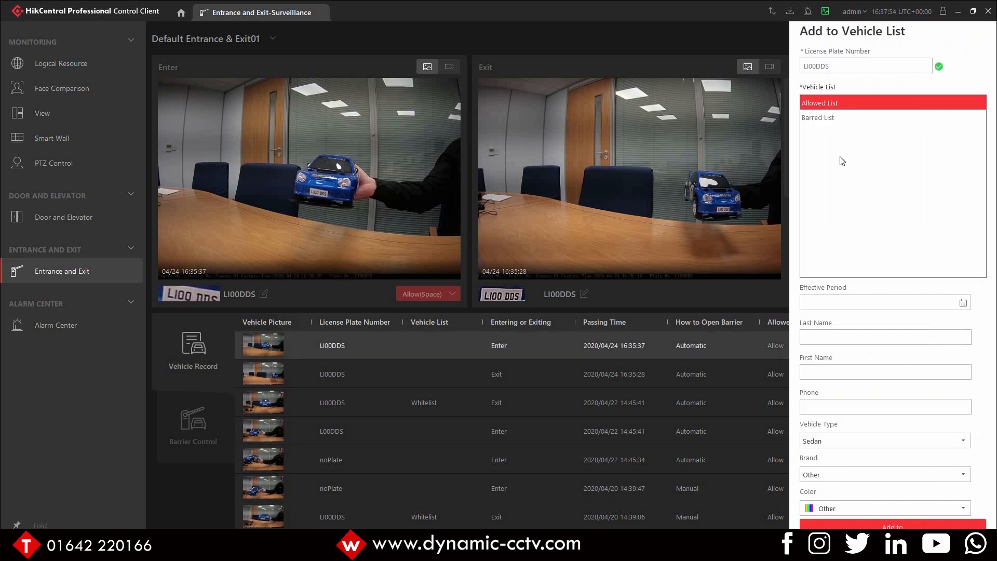
pyautogui.click(829, 121)
pyautogui.moveTo(835, 68); pyautogui.dragTo(800, 83)
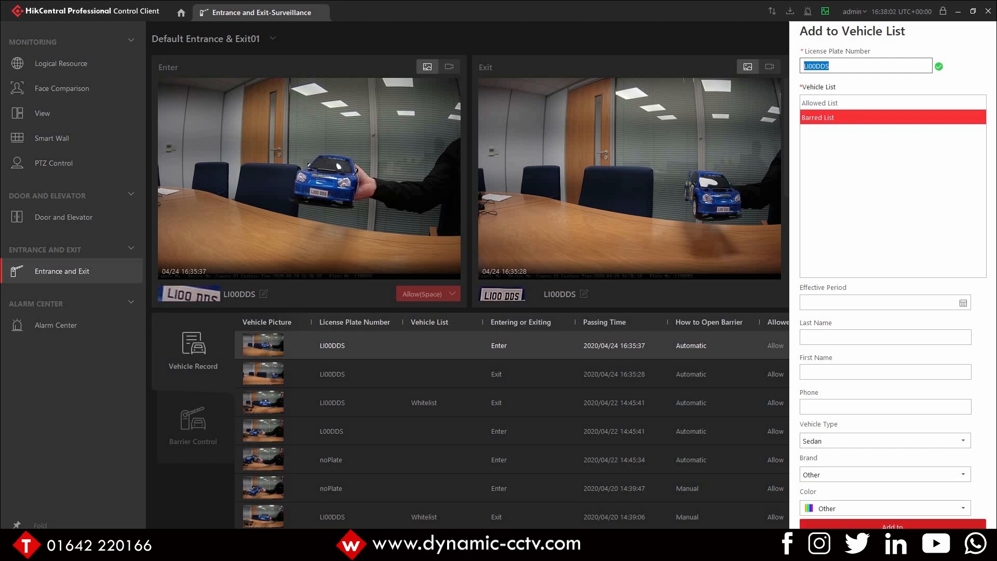
pyautogui.click(892, 526)
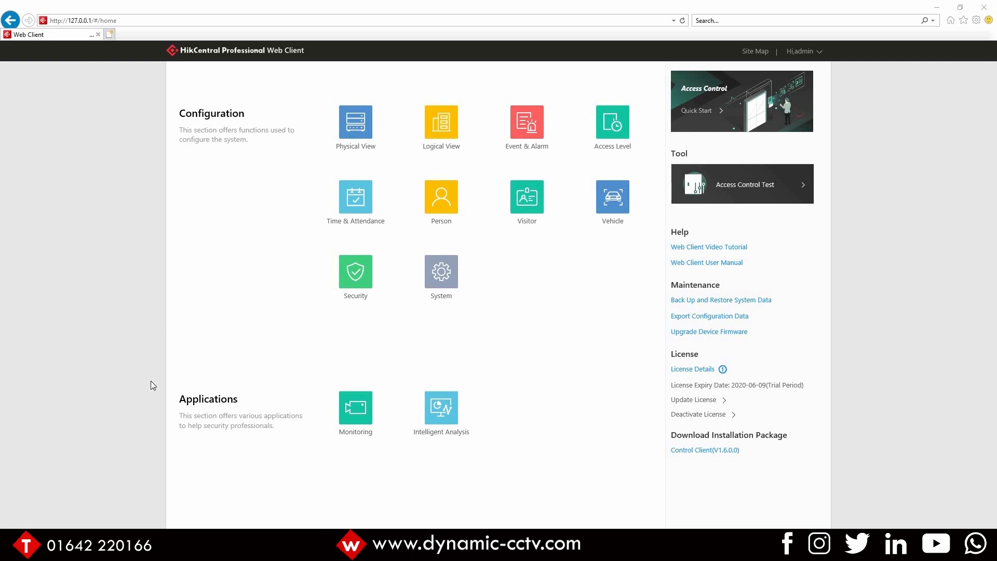
# Step: Open the license details and examine the authorization list for Video Intercom and Entrance/Exit
pyautogui.click(688, 373)
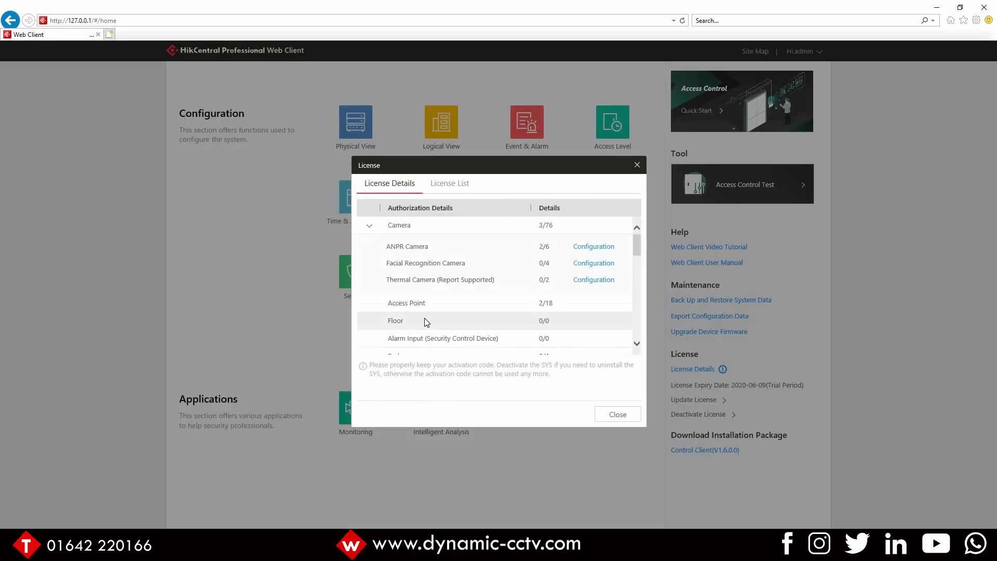
pyautogui.scroll(-1, 426, 321)
pyautogui.scroll(-6, 429, 319)
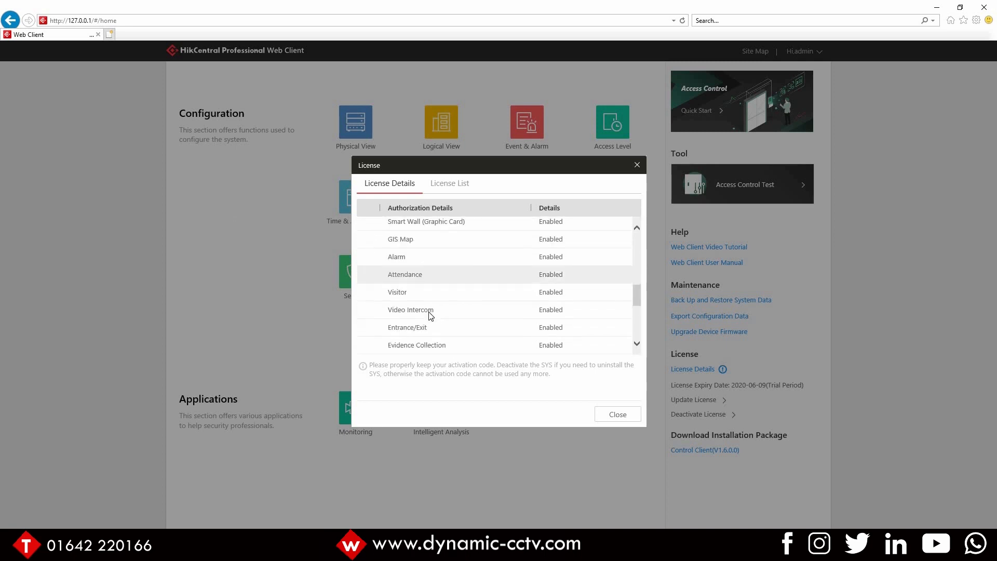
pyautogui.moveTo(389, 289); pyautogui.dragTo(586, 302)
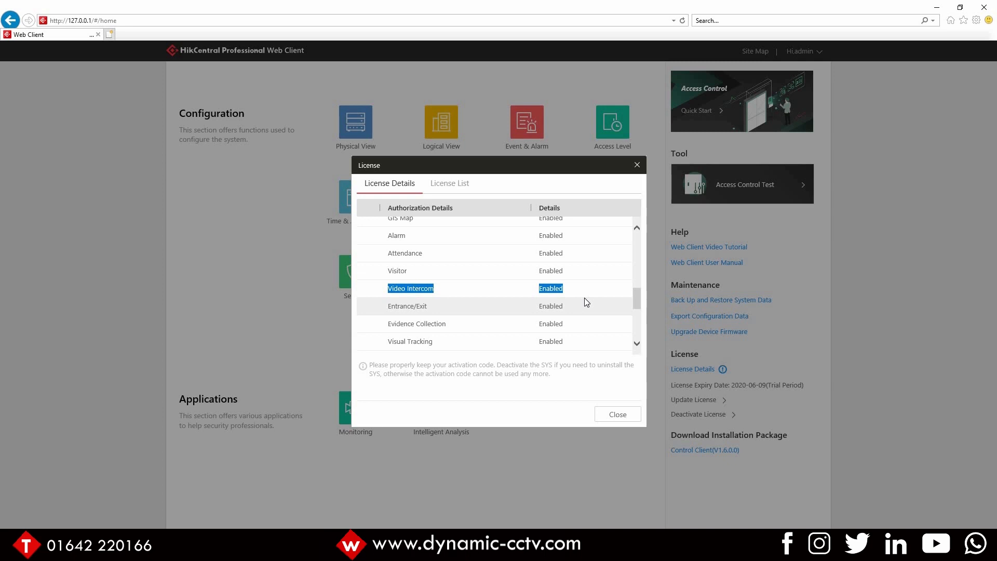
pyautogui.click(625, 414)
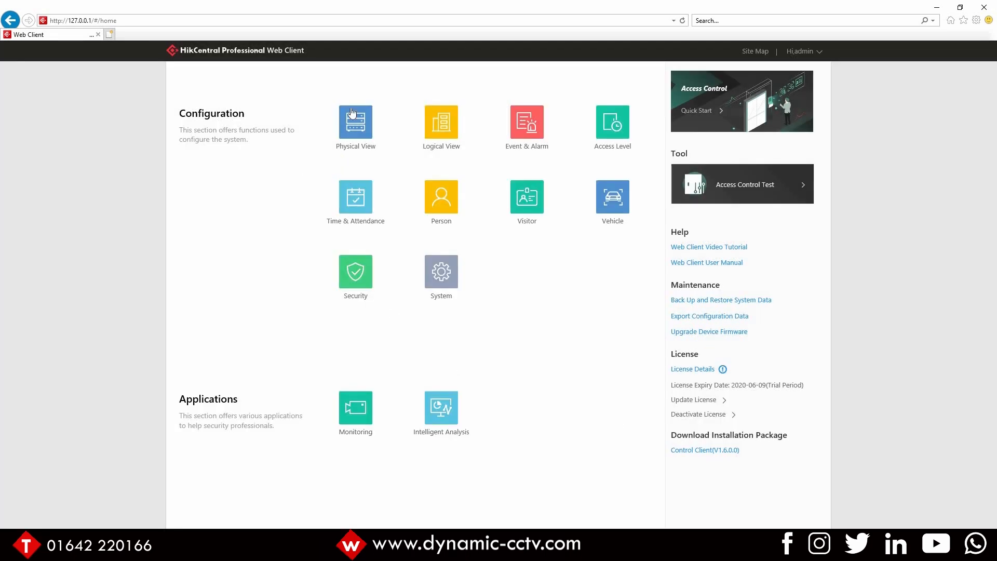
# Step: Open the Indoor Station video intercom device and review its location, channel and resident settings
pyautogui.click(353, 127)
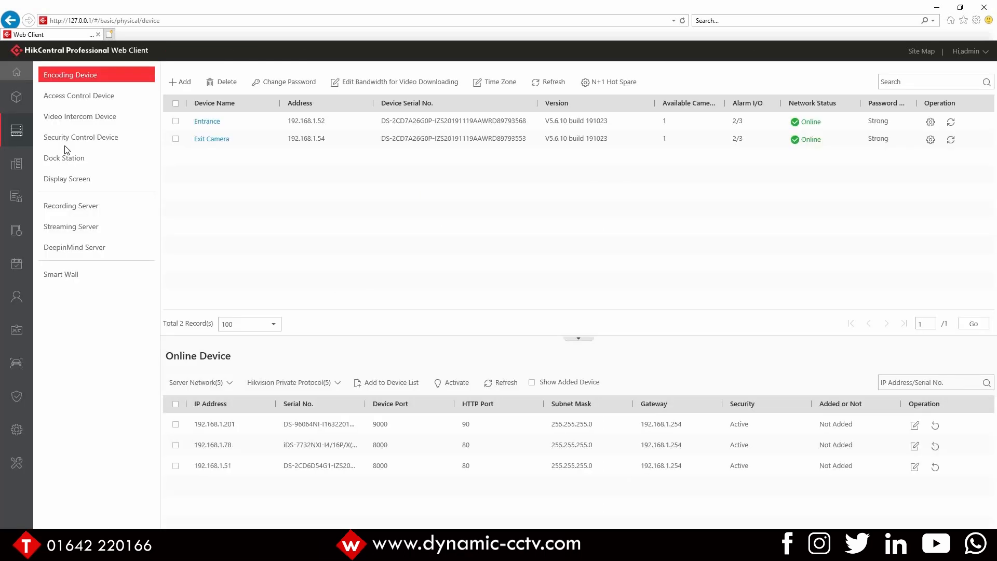
pyautogui.click(79, 123)
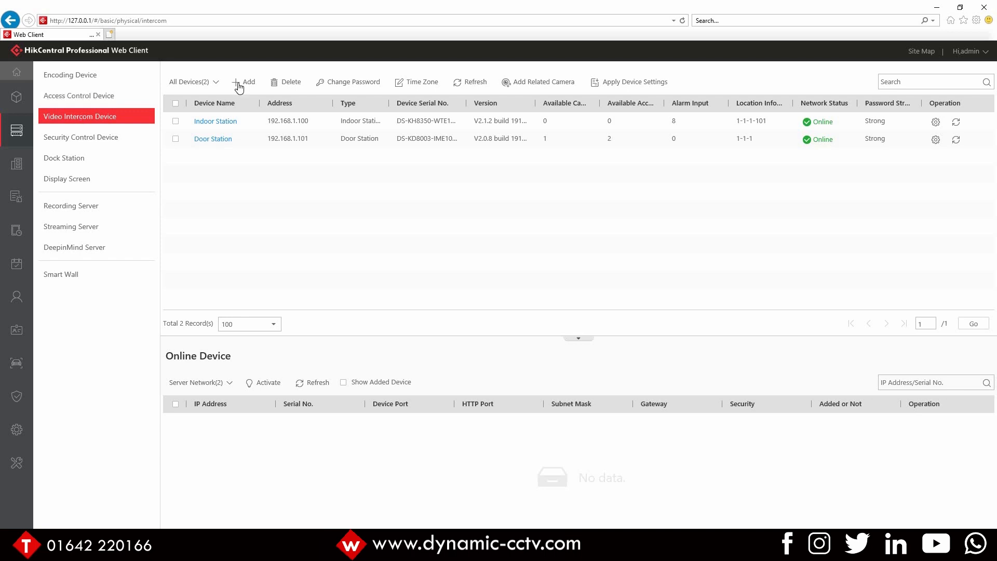
pyautogui.click(225, 121)
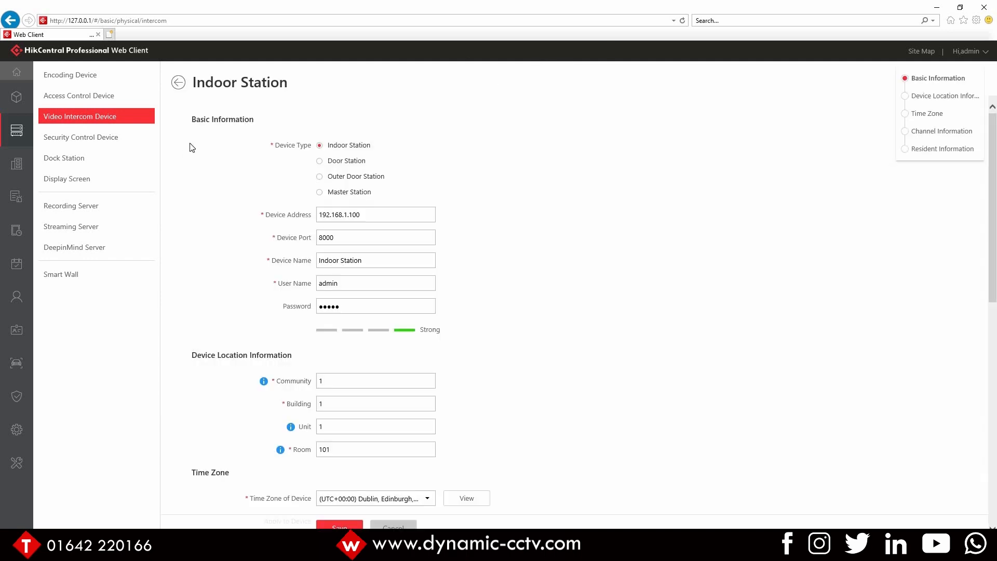
pyautogui.scroll(-1, 265, 165)
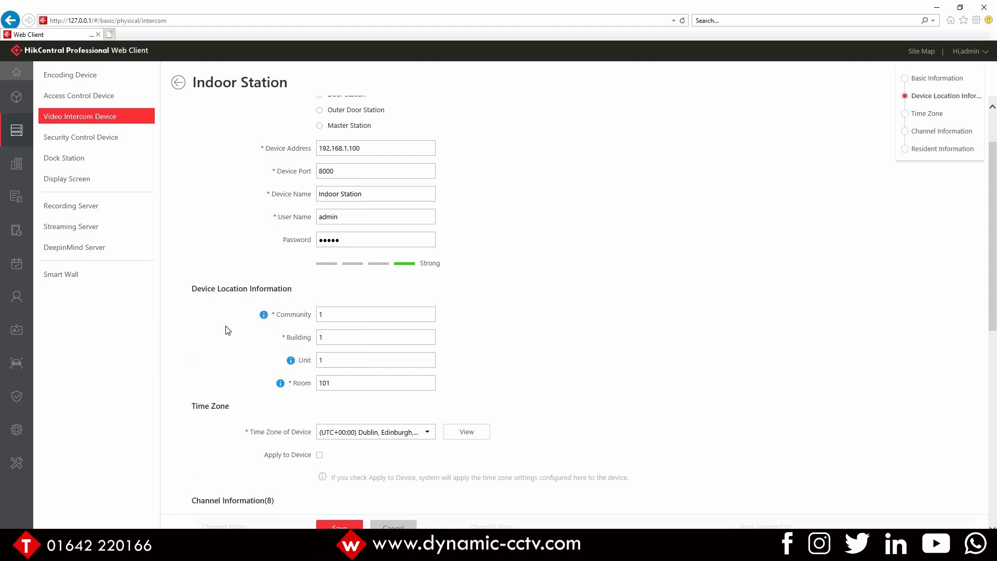
pyautogui.click(330, 387)
pyautogui.scroll(-3, 330, 389)
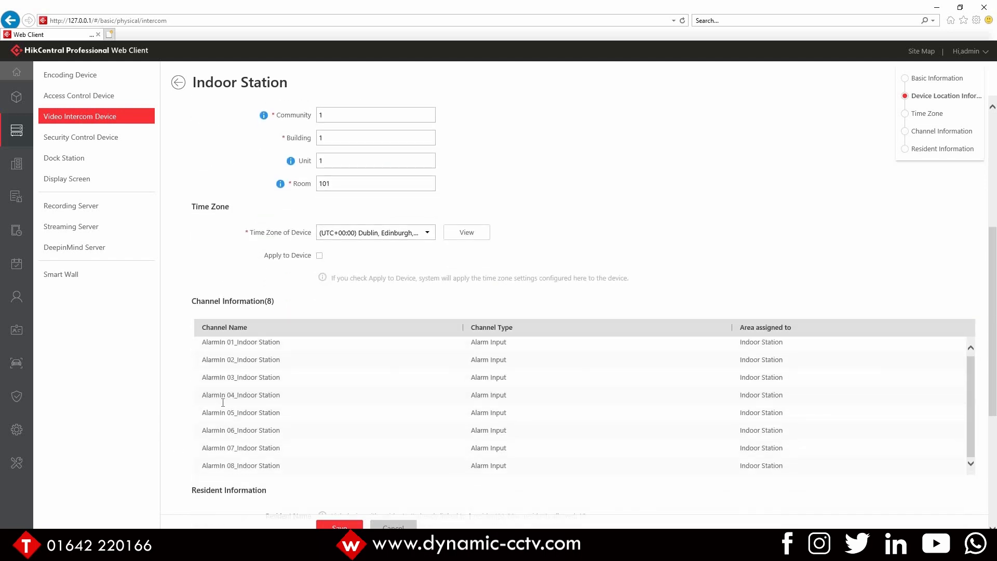
pyautogui.scroll(-4, 222, 405)
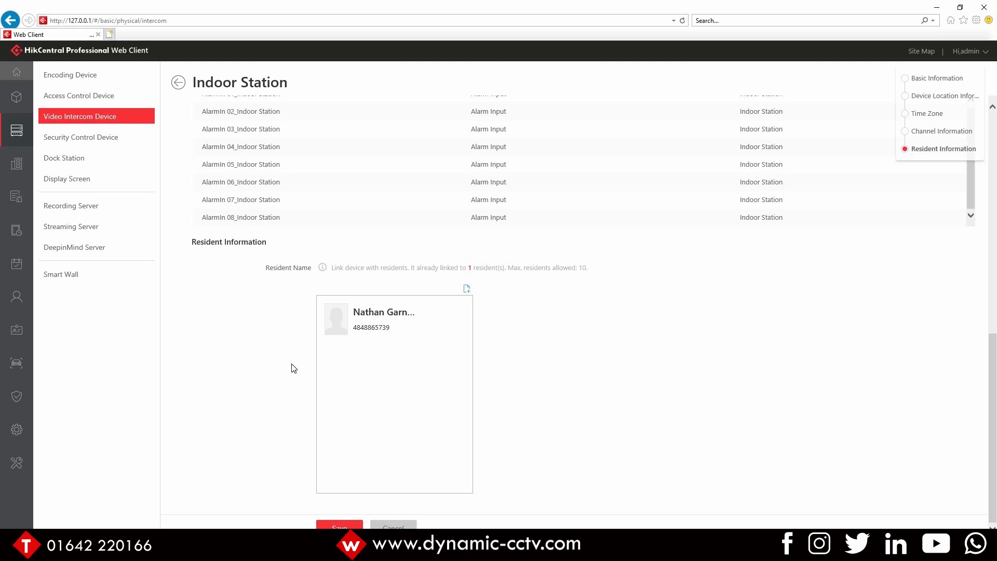
pyautogui.scroll(10, 282, 318)
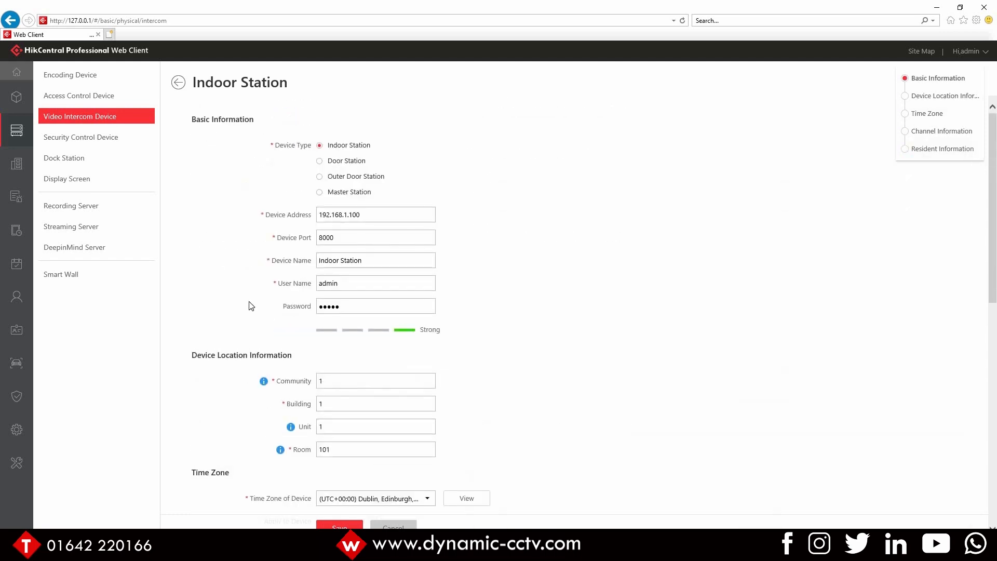
# Step: Return to the video intercom device list and open the Indoor Station's remote configuration
pyautogui.click(179, 82)
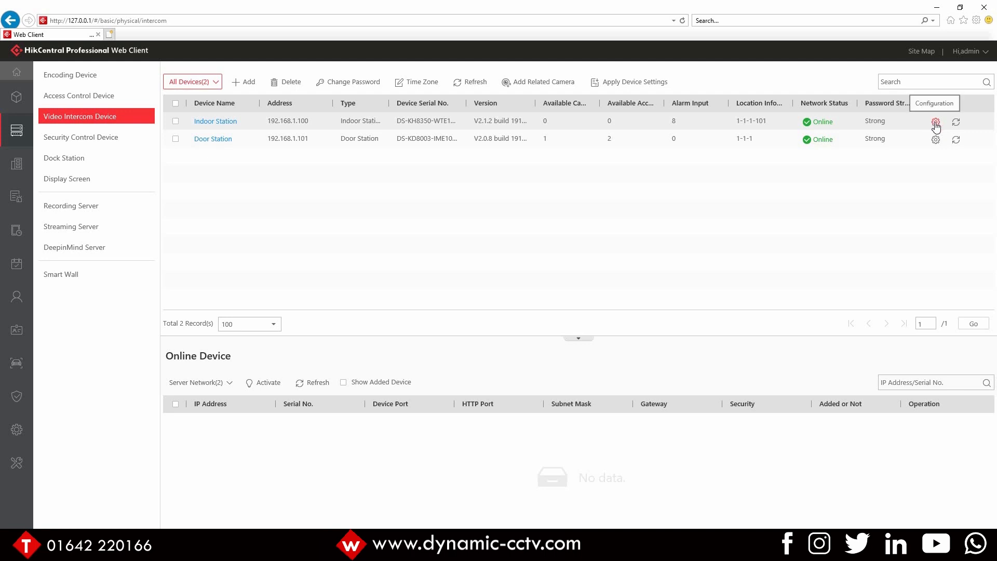
pyautogui.scroll(-3, 468, 294)
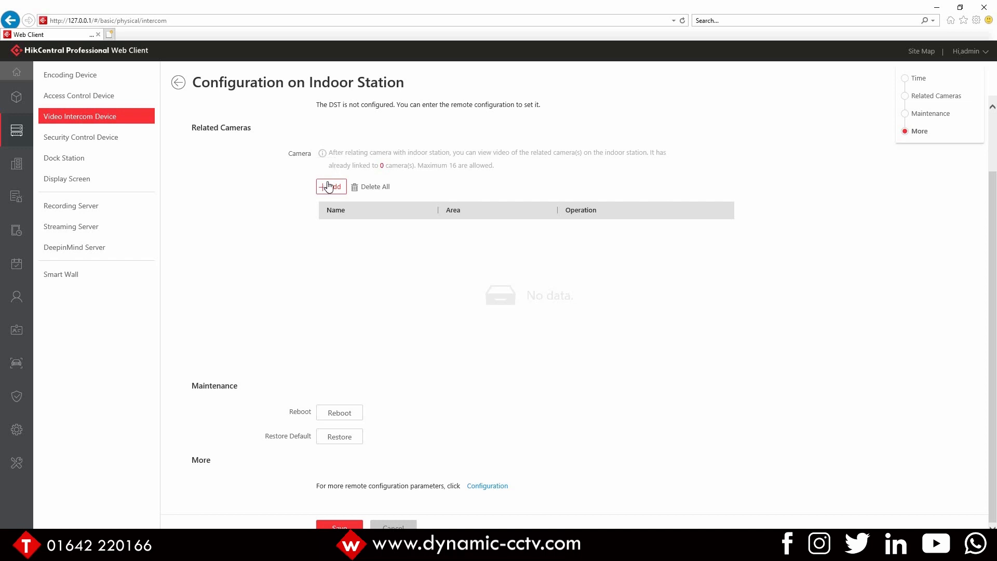
pyautogui.click(488, 486)
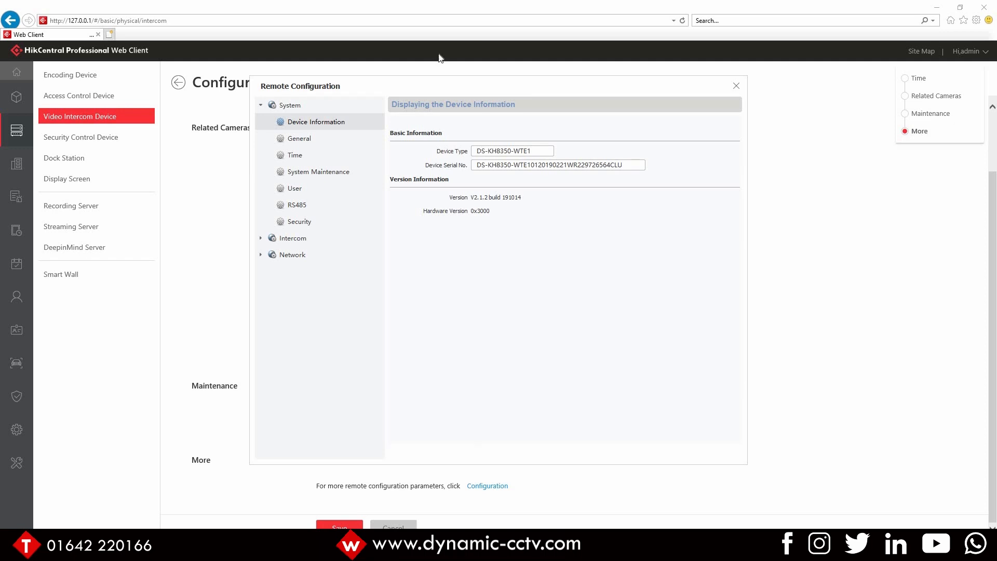
# Step: Examine the Indoor Station's intercom ID configuration and linked network settings, including the main door station IP address
pyautogui.click(325, 240)
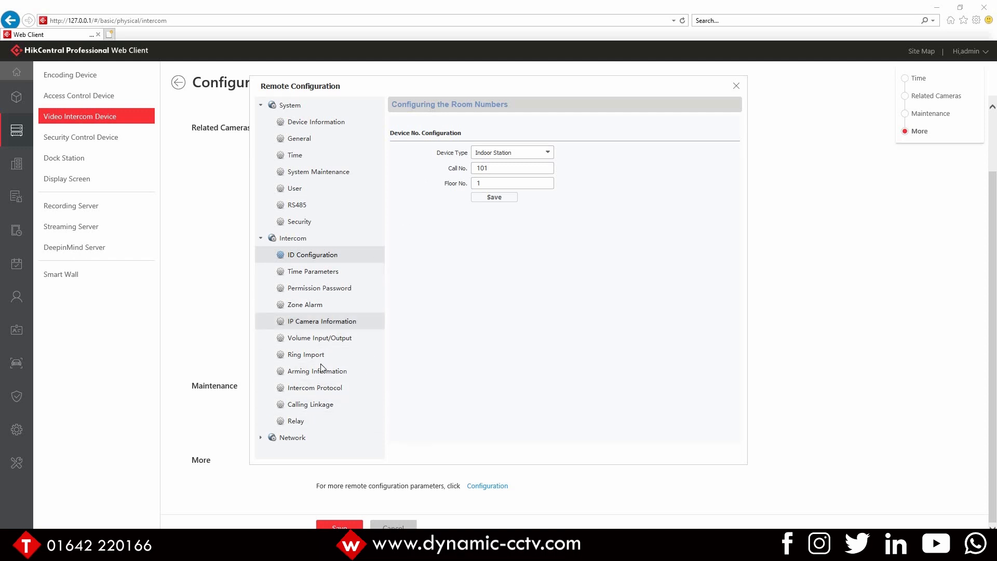
pyautogui.click(283, 438)
pyautogui.scroll(-1, 300, 405)
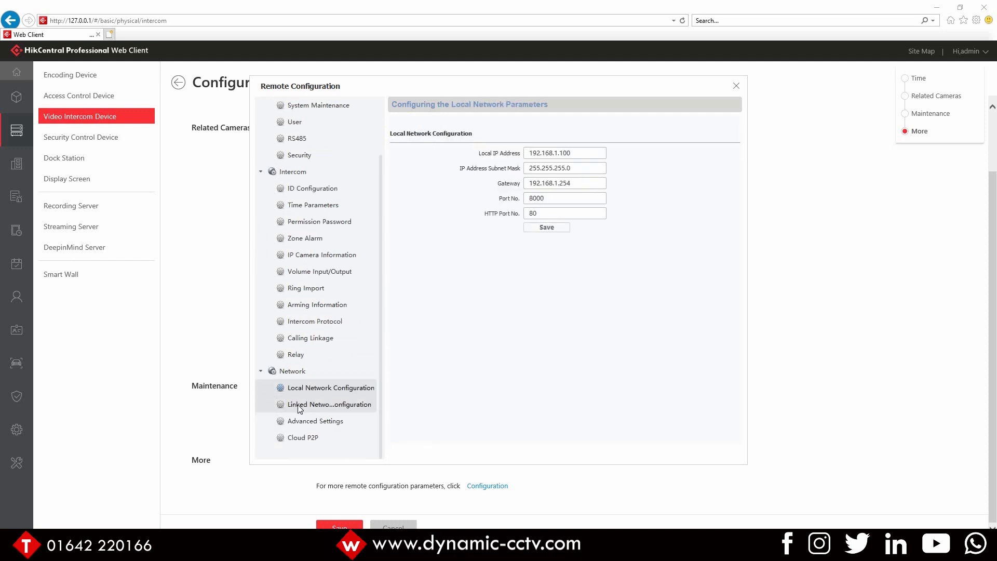
pyautogui.click(299, 407)
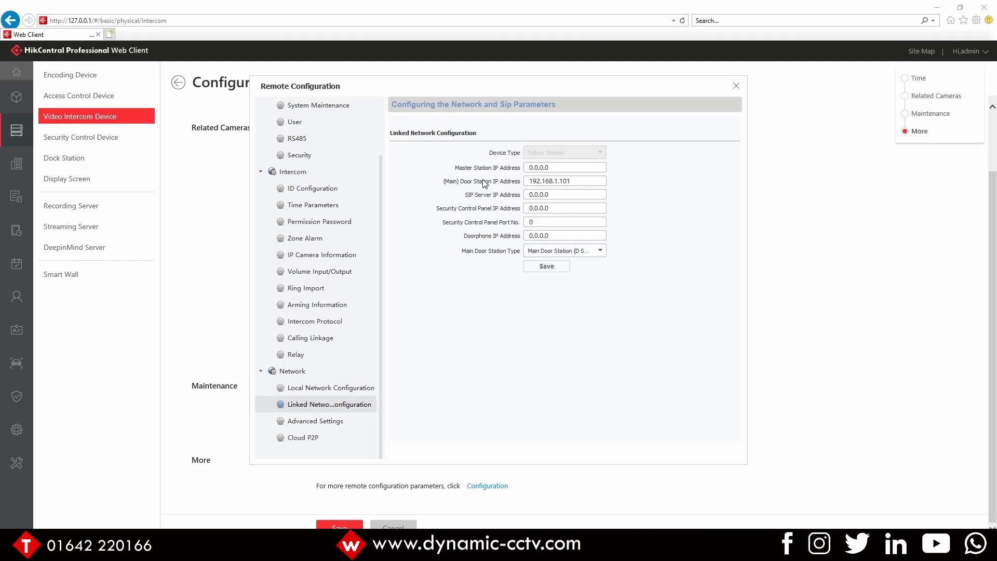
pyautogui.doubleClick(548, 180)
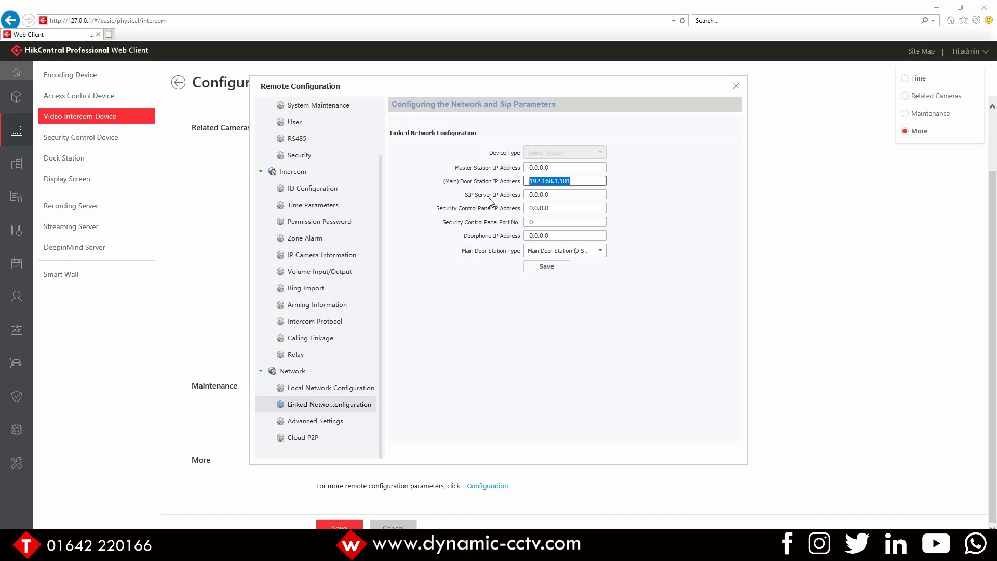
pyautogui.click(736, 85)
# Step: Open the Door Station device and review its location, channel information and linked indoor station
pyautogui.click(179, 84)
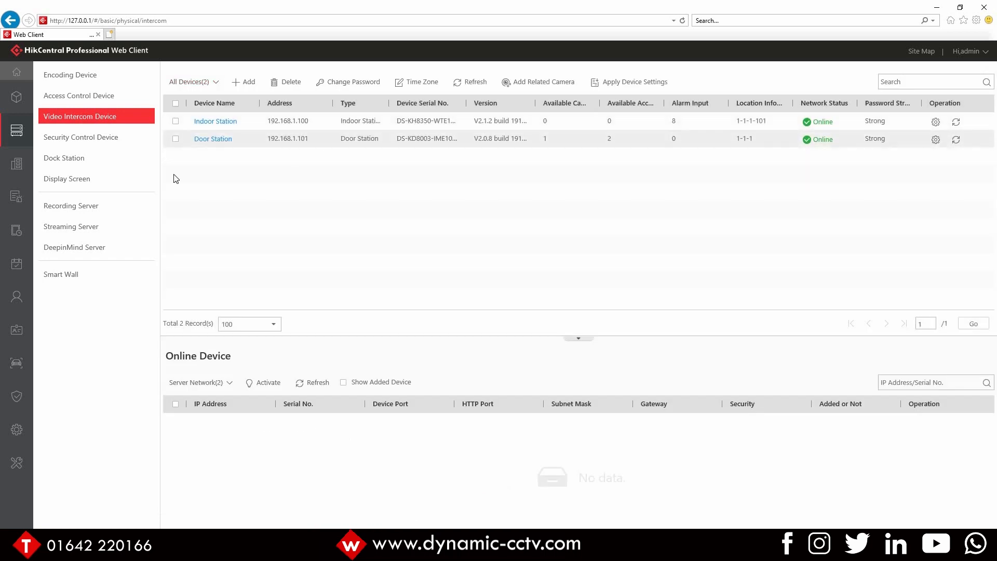
pyautogui.click(203, 139)
pyautogui.scroll(-3, 530, 317)
pyautogui.scroll(-5, 529, 317)
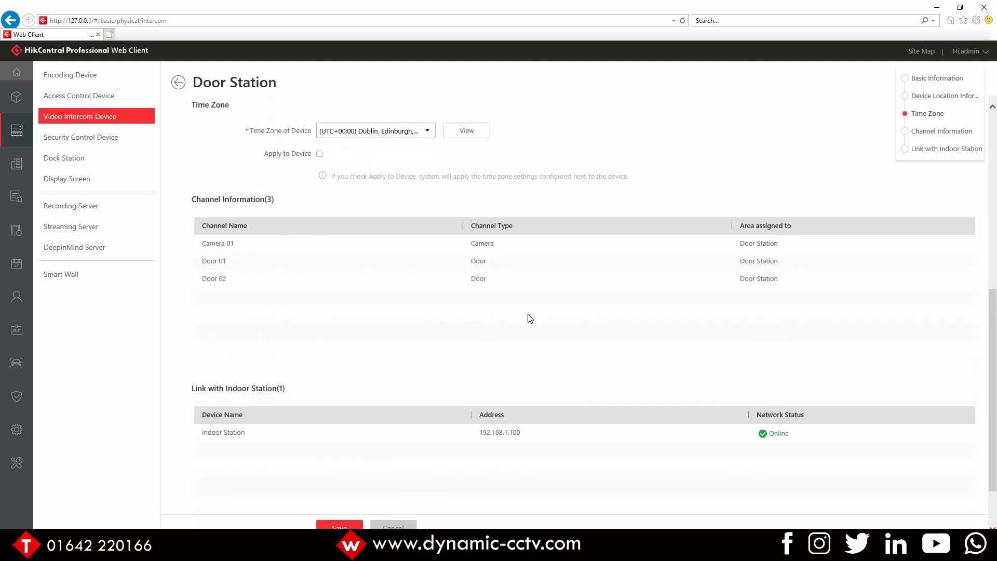
pyautogui.scroll(3, 530, 317)
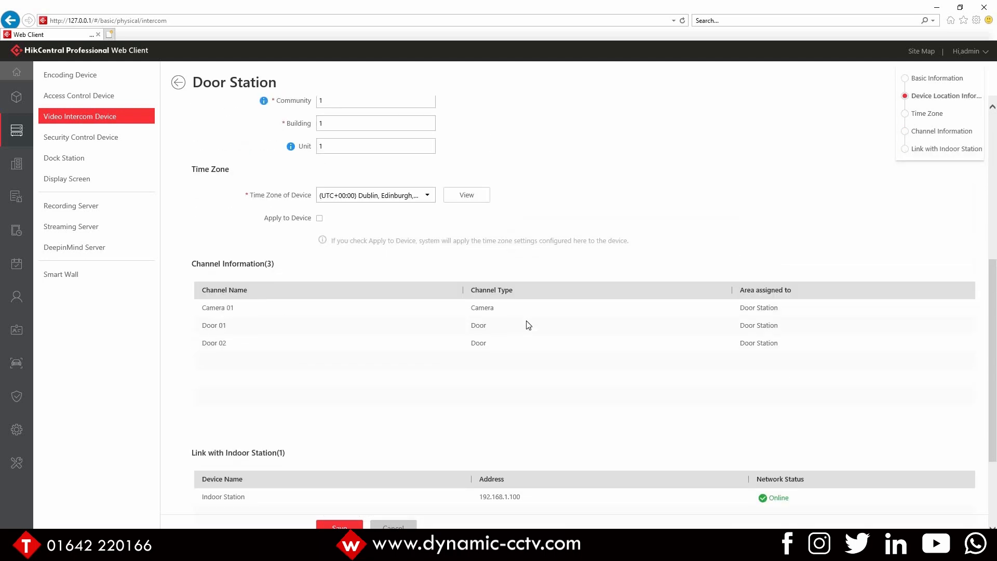
pyautogui.scroll(-3, 529, 318)
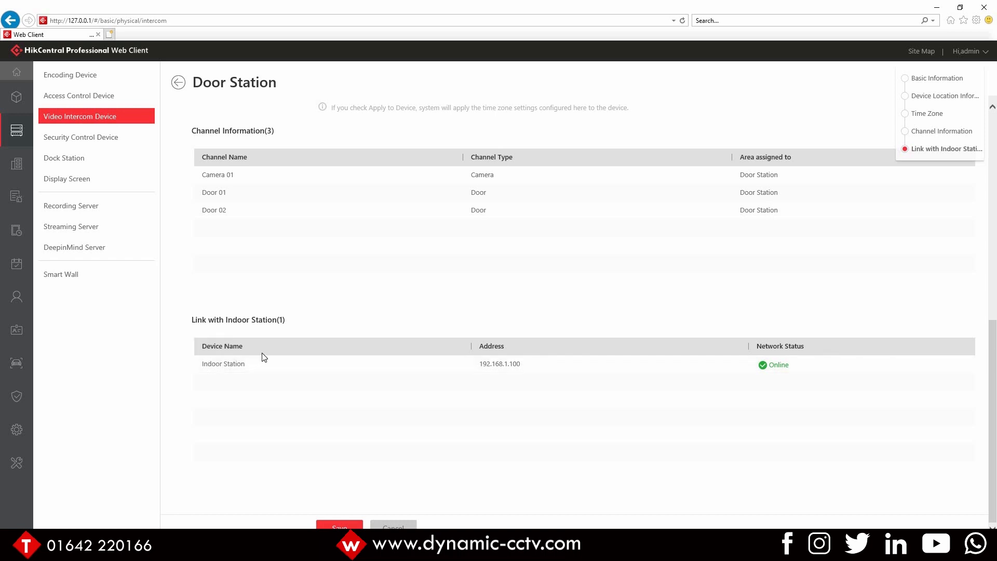
pyautogui.scroll(5, 262, 356)
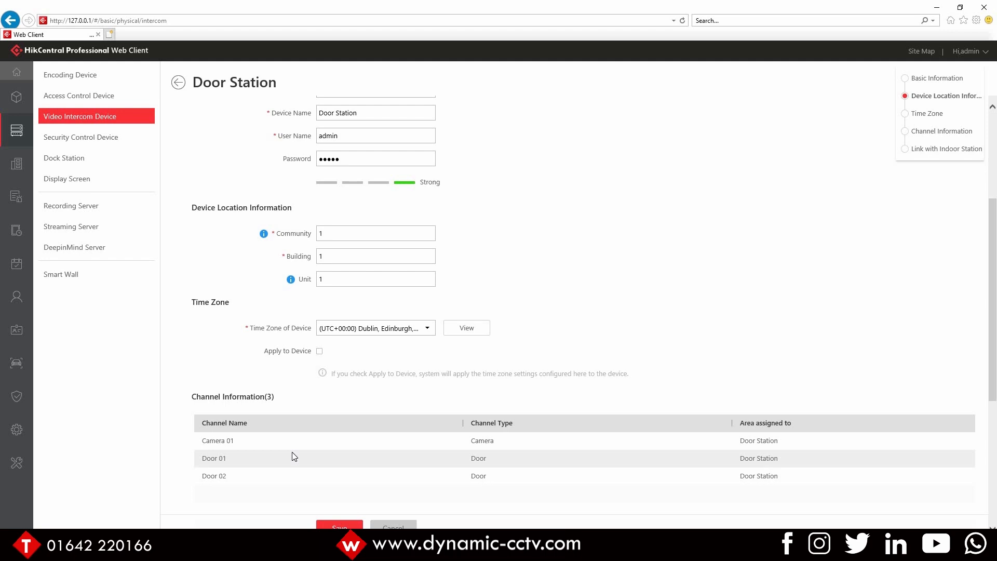
pyautogui.scroll(4, 291, 452)
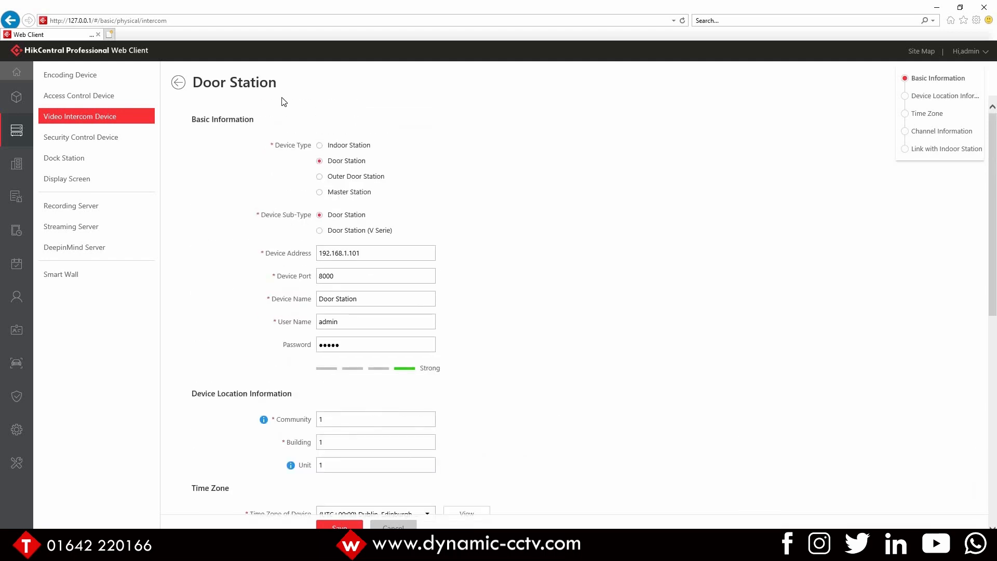
pyautogui.click(179, 83)
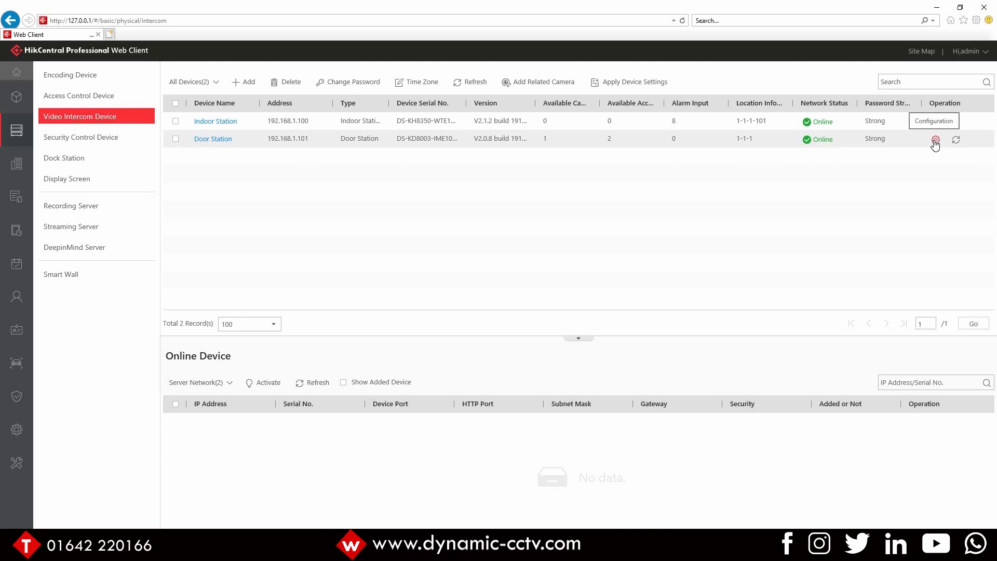
# Step: Open the Door Station's remote configuration and examine its ID, dial and sub-module nametag key call numbers
pyautogui.click(935, 140)
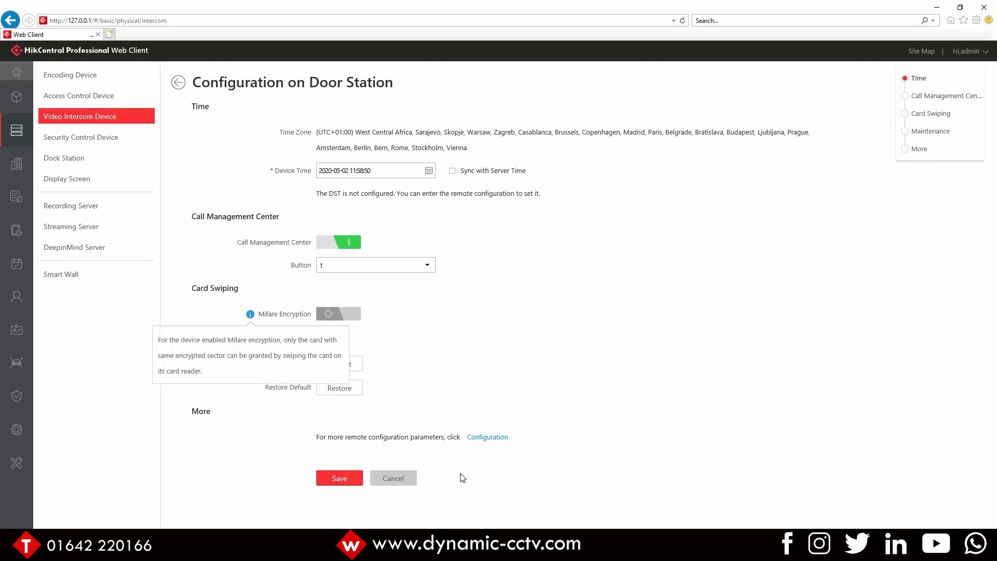
pyautogui.click(486, 437)
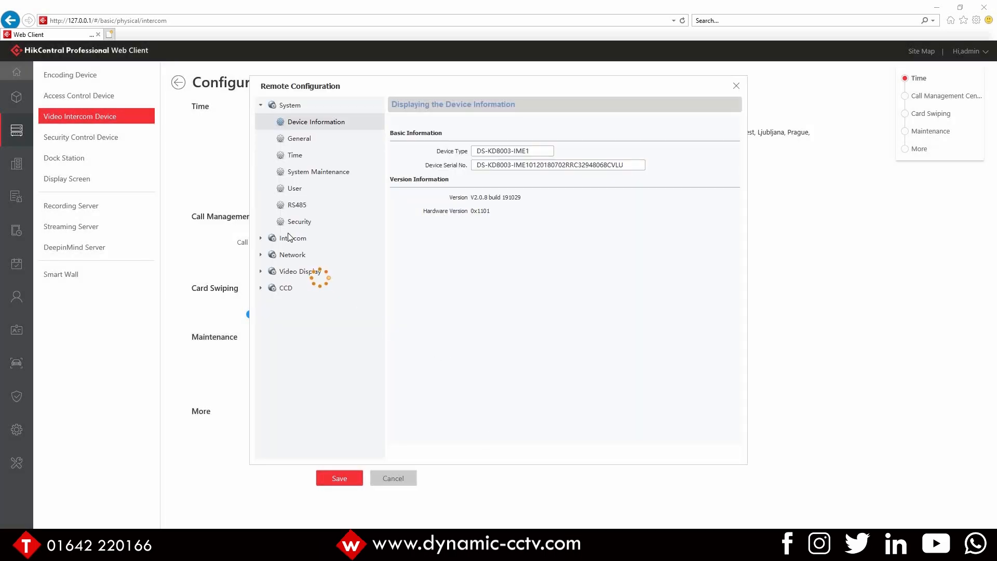
pyautogui.click(289, 206)
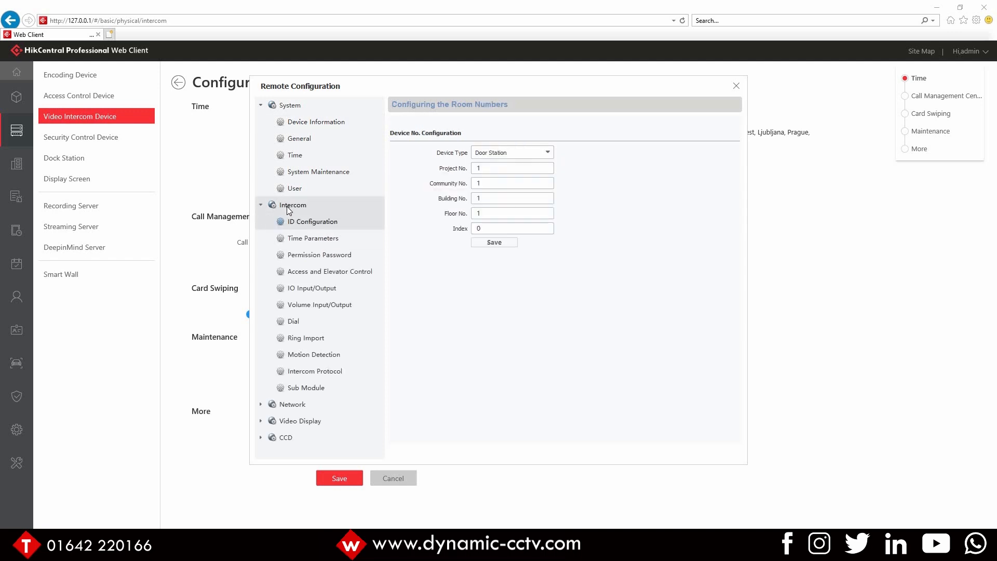
pyautogui.click(300, 321)
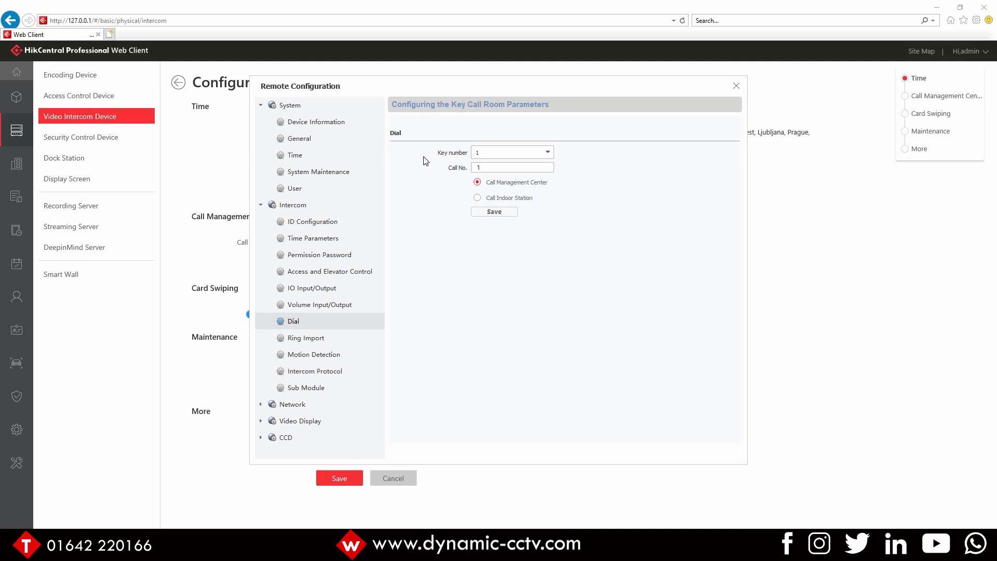
pyautogui.click(301, 392)
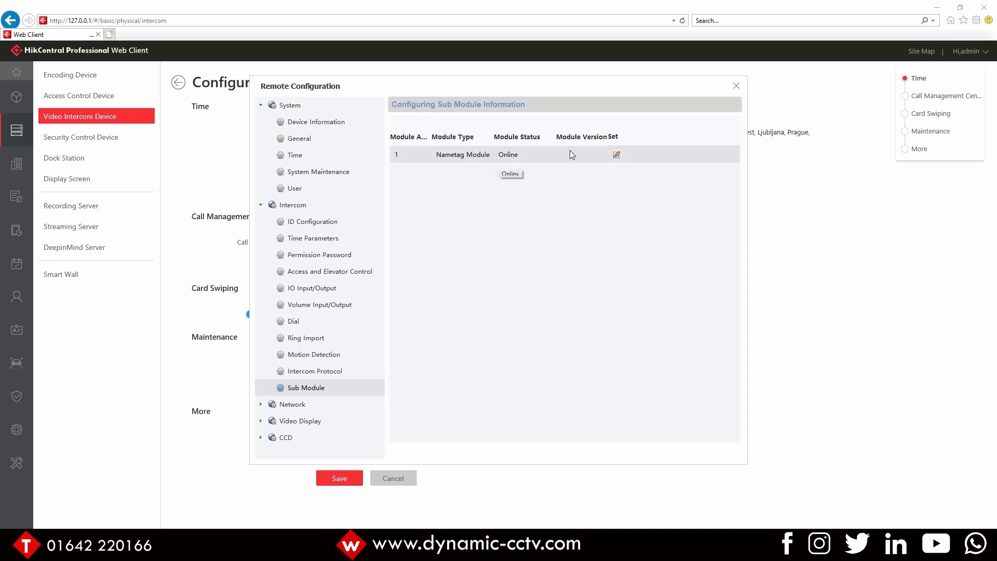
pyautogui.click(616, 155)
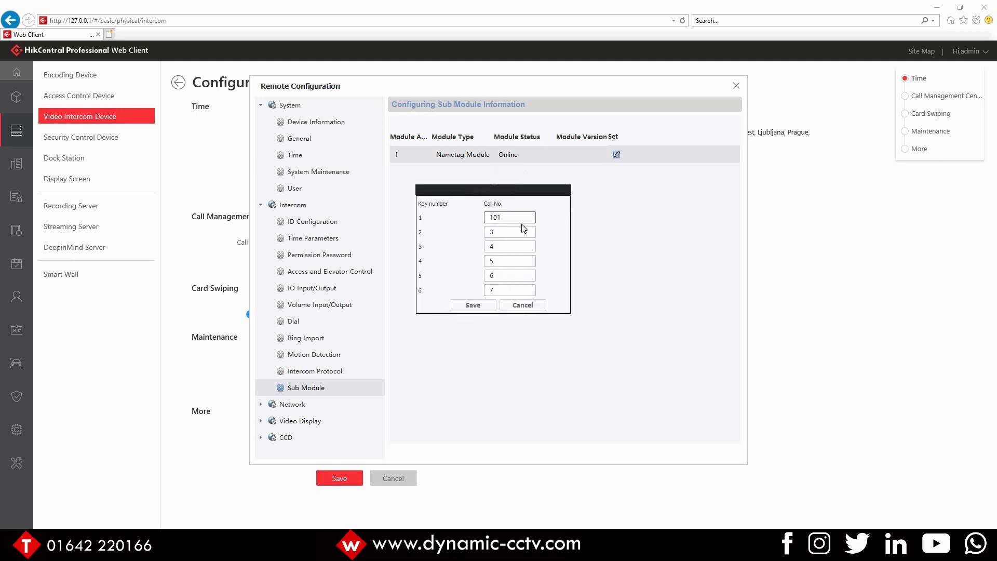
pyautogui.doubleClick(494, 218)
pyautogui.click(528, 306)
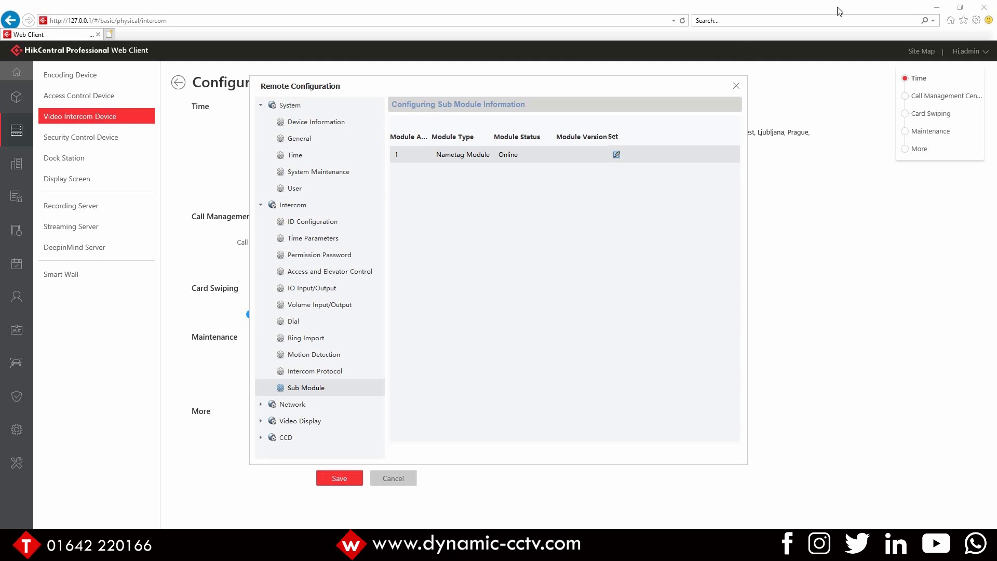
pyautogui.click(736, 86)
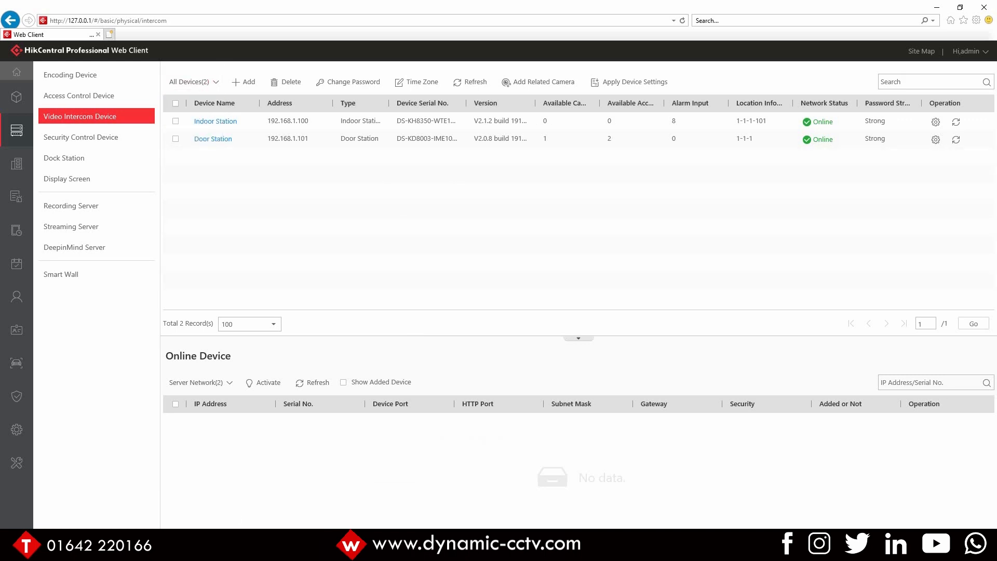
# Step: Launch HikCentral Professional Control Client and log in as admin with the account password
pyautogui.press('super+s')
pyautogui.write('hikc')
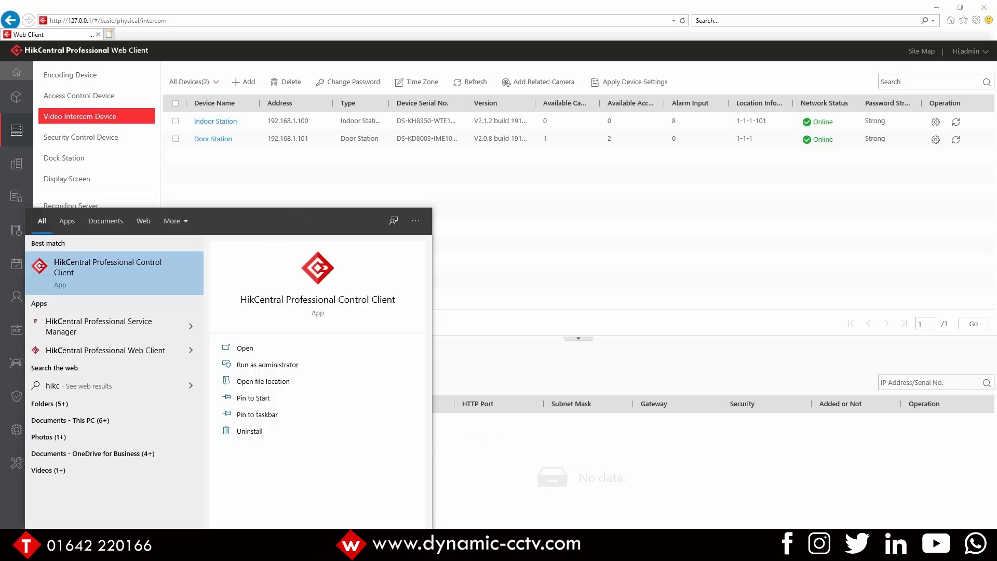
pyautogui.press('Return')
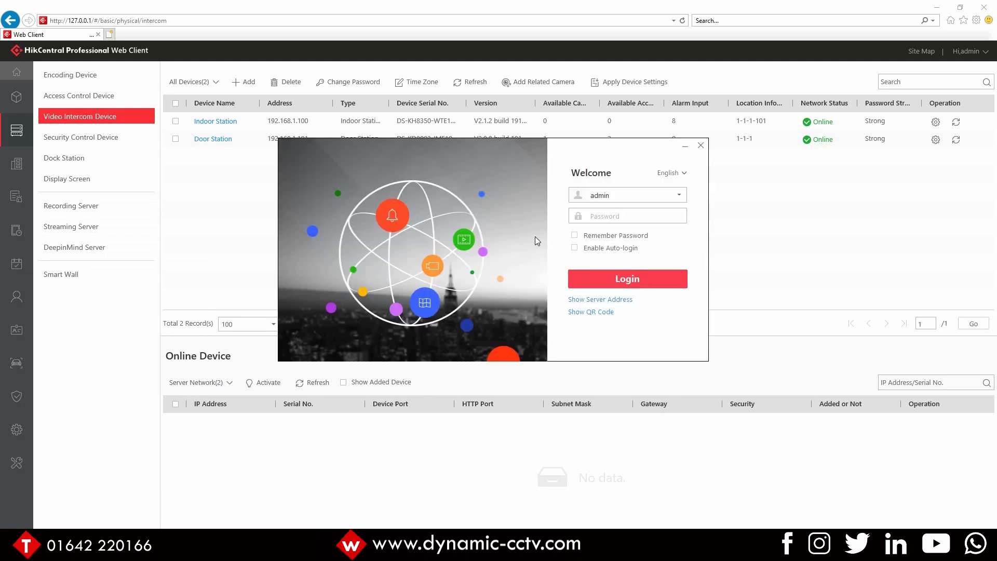
pyautogui.write('**********')
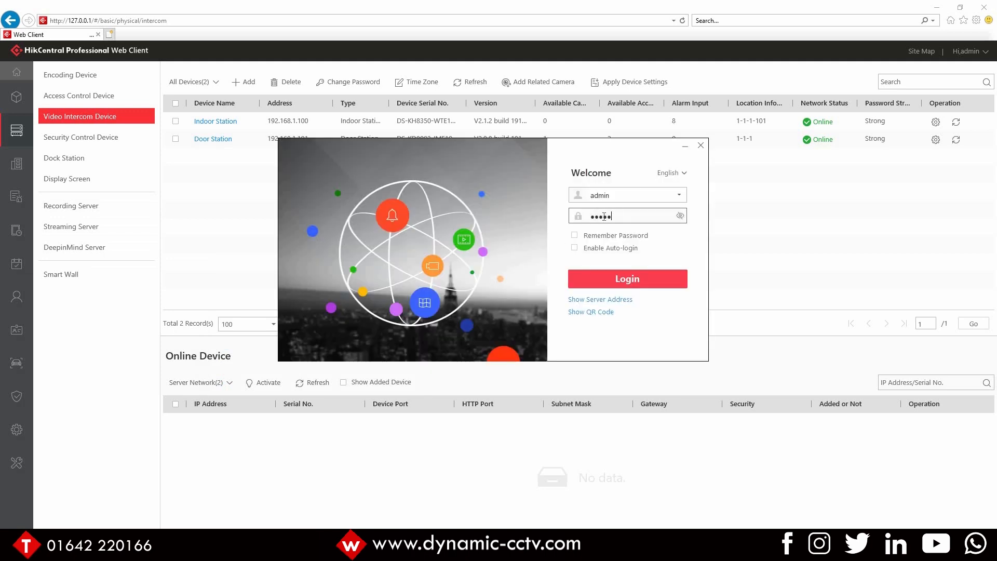
pyautogui.press('Return')
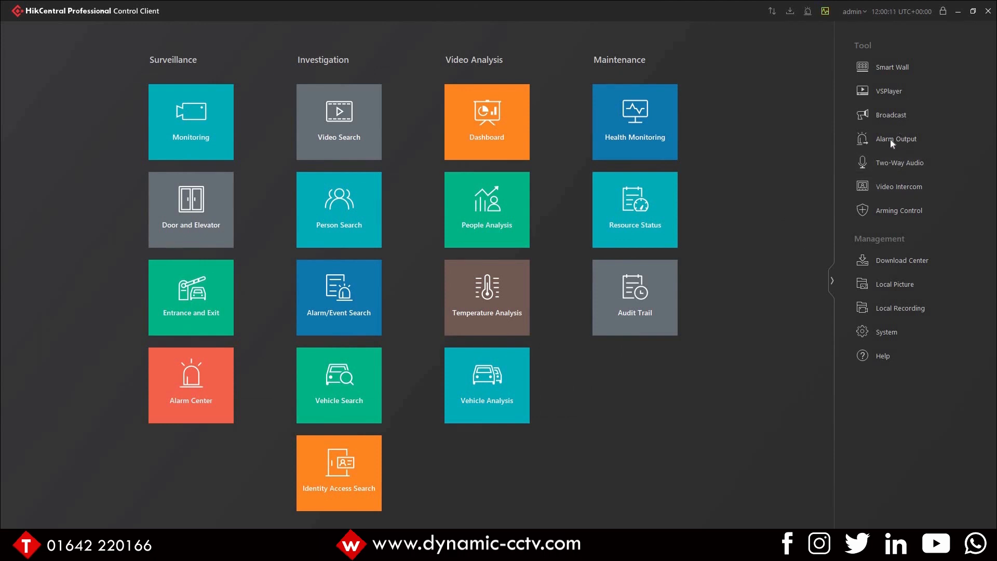
# Step: Open Video Intercom and call the resident's indoor station 1-1-1-101
pyautogui.click(875, 189)
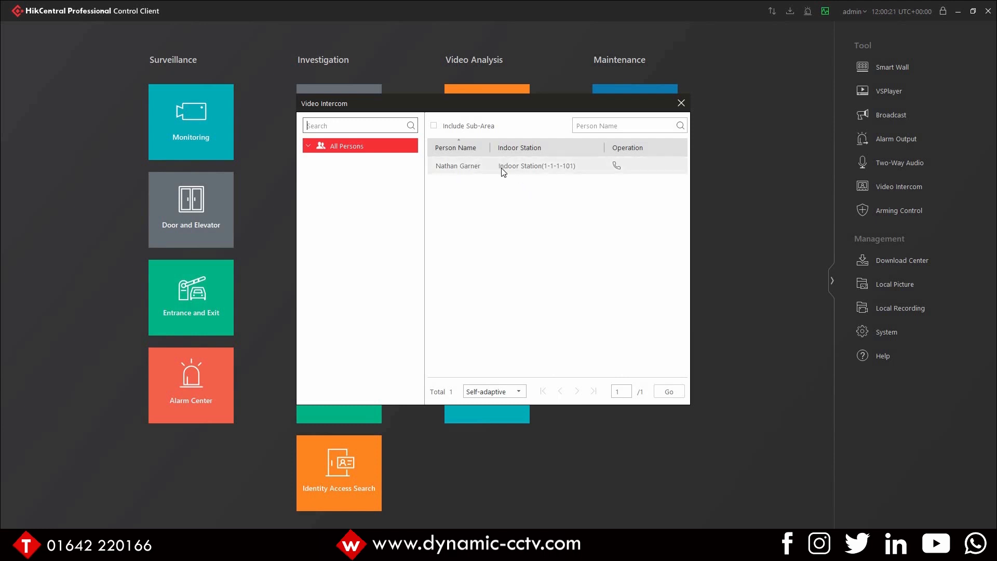
pyautogui.click(616, 166)
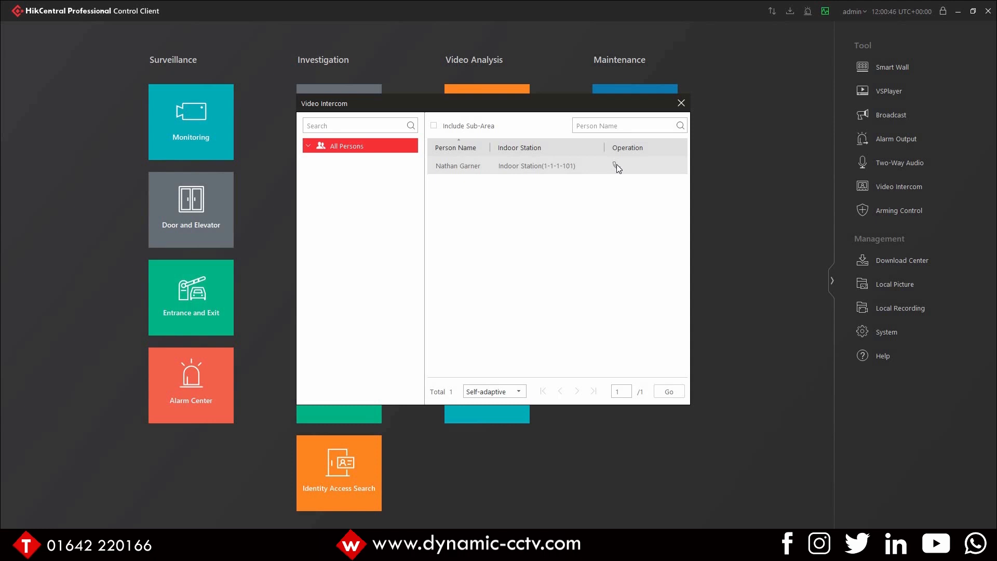
pyautogui.click(681, 103)
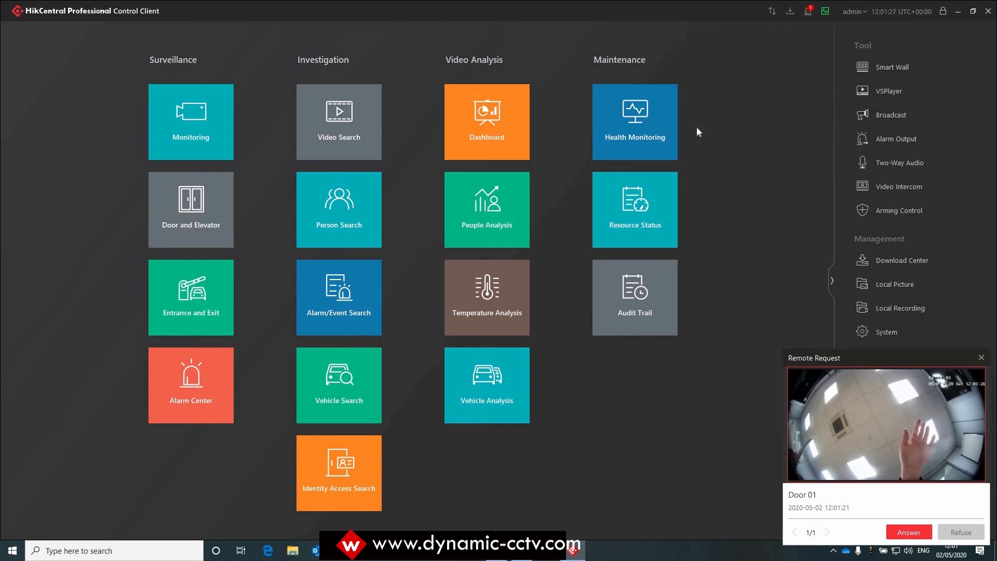
# Step: Answer the incoming Door 01 remote call request and end the call
pyautogui.click(901, 534)
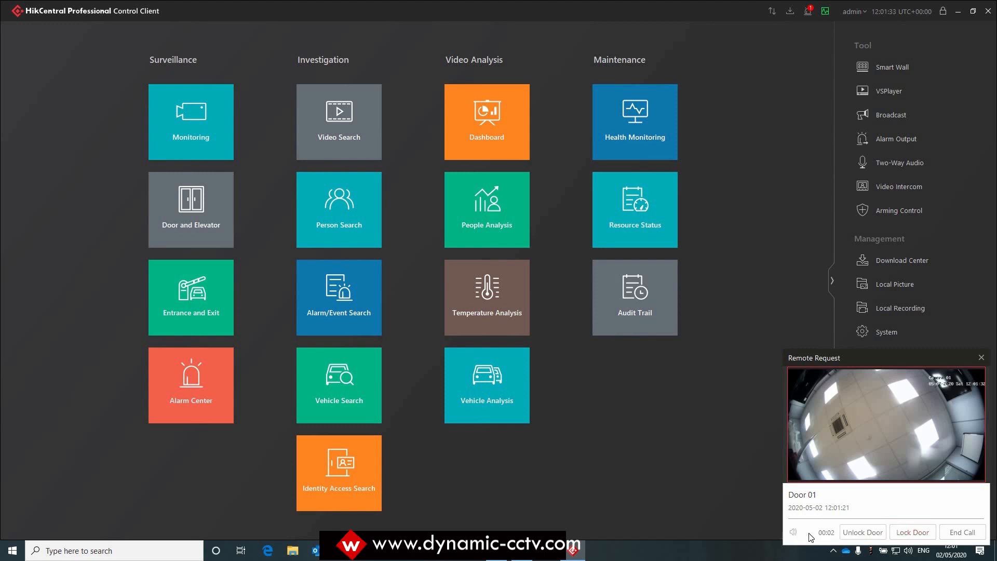
pyautogui.moveTo(796, 535)
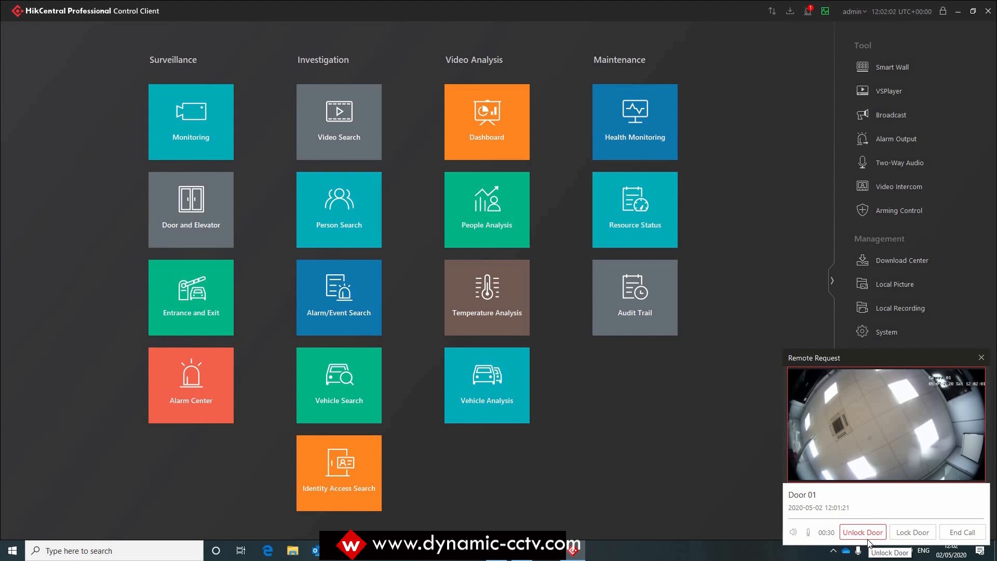
pyautogui.click(961, 532)
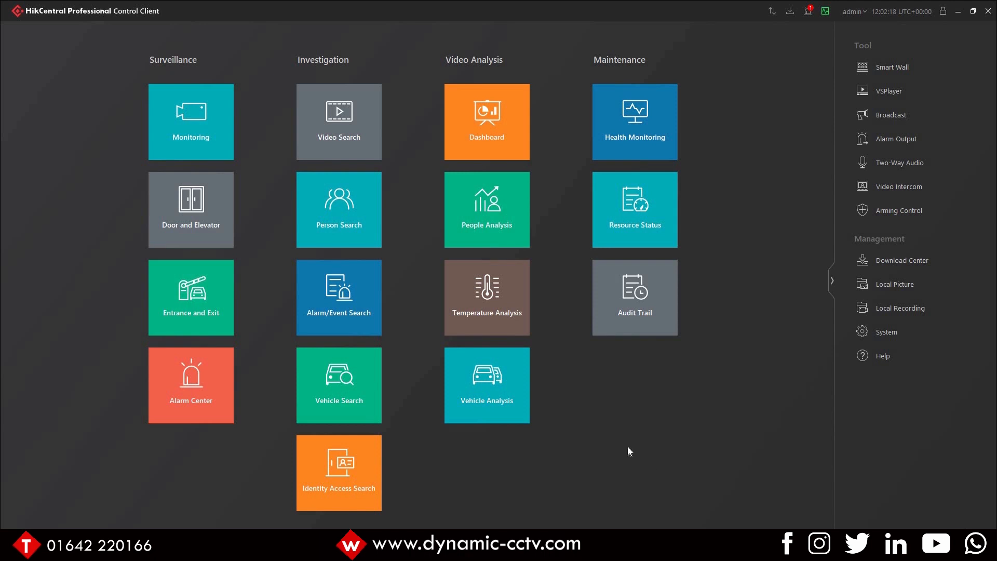
# Step: Open Monitoring and play all Door Station channels in live view
pyautogui.click(179, 147)
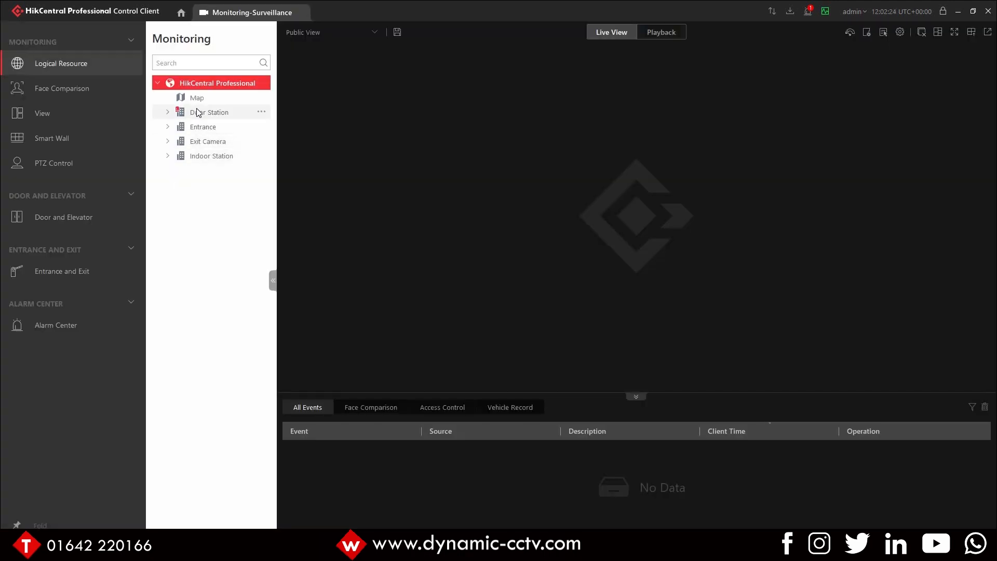
pyautogui.click(198, 112)
pyautogui.doubleClick(198, 113)
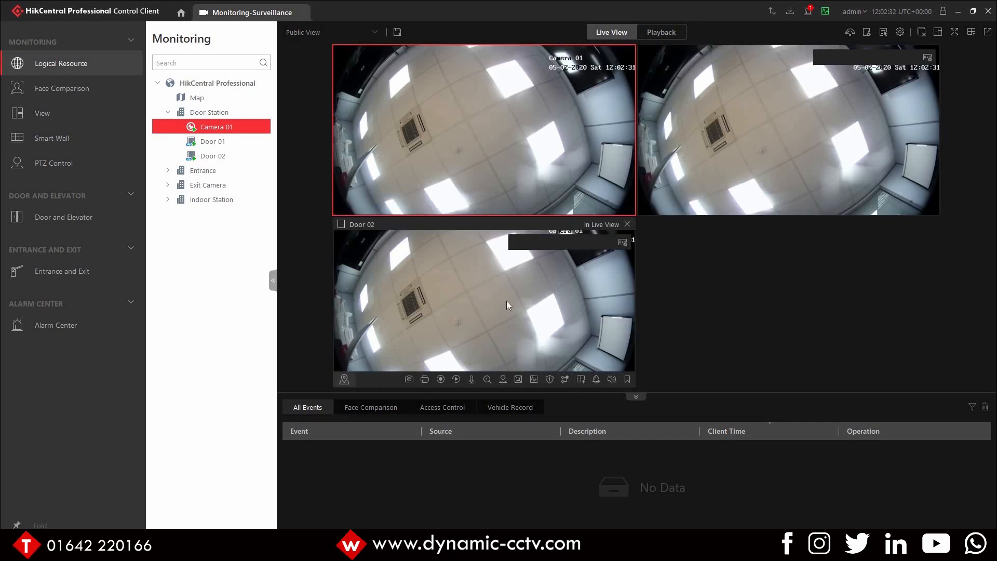
pyautogui.click(777, 139)
pyautogui.click(519, 304)
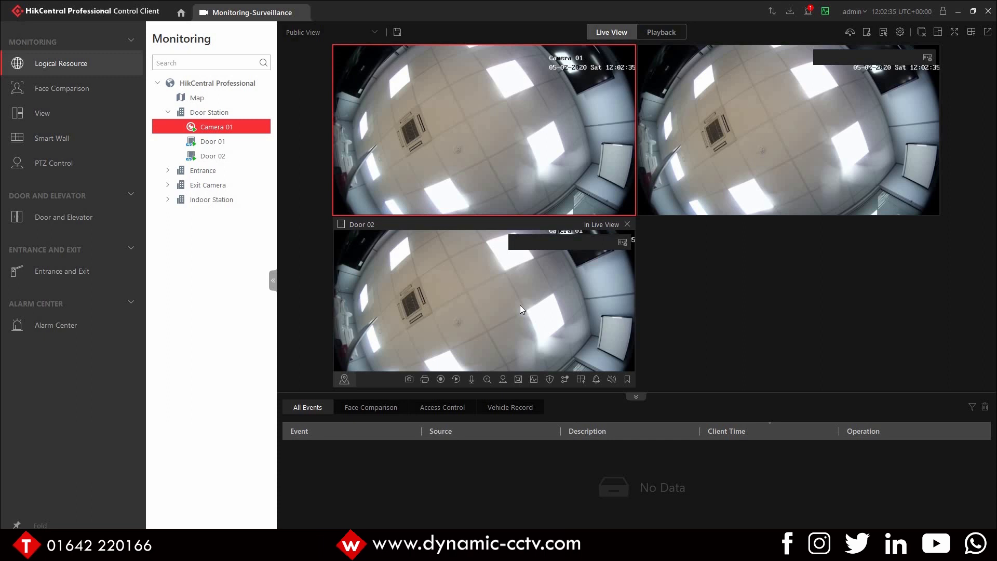
# Step: Set the Door 02 live view channel's door to Remain Unlocked
pyautogui.click(729, 154)
pyautogui.click(602, 249)
pyautogui.click(728, 157)
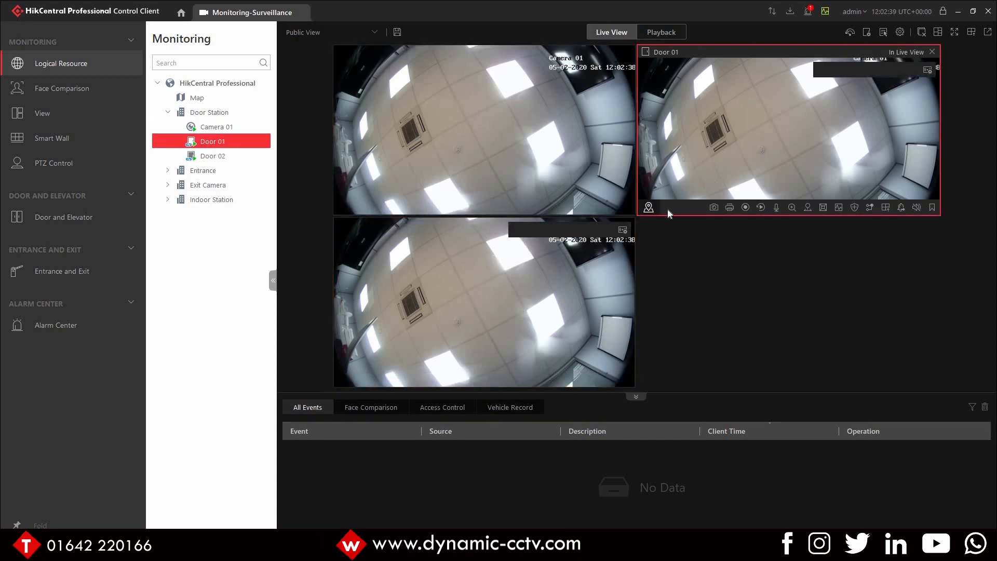
pyautogui.click(605, 253)
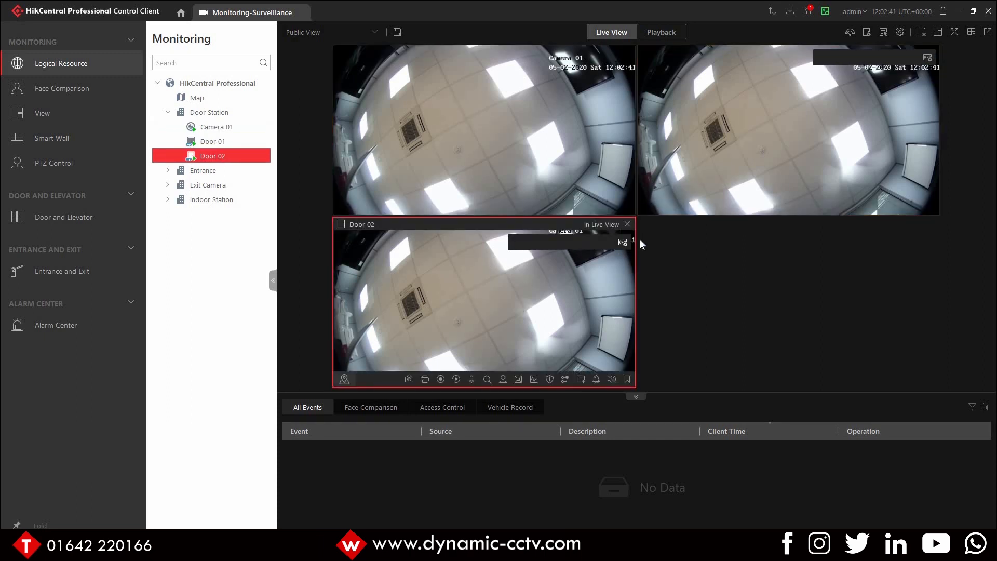
pyautogui.click(622, 242)
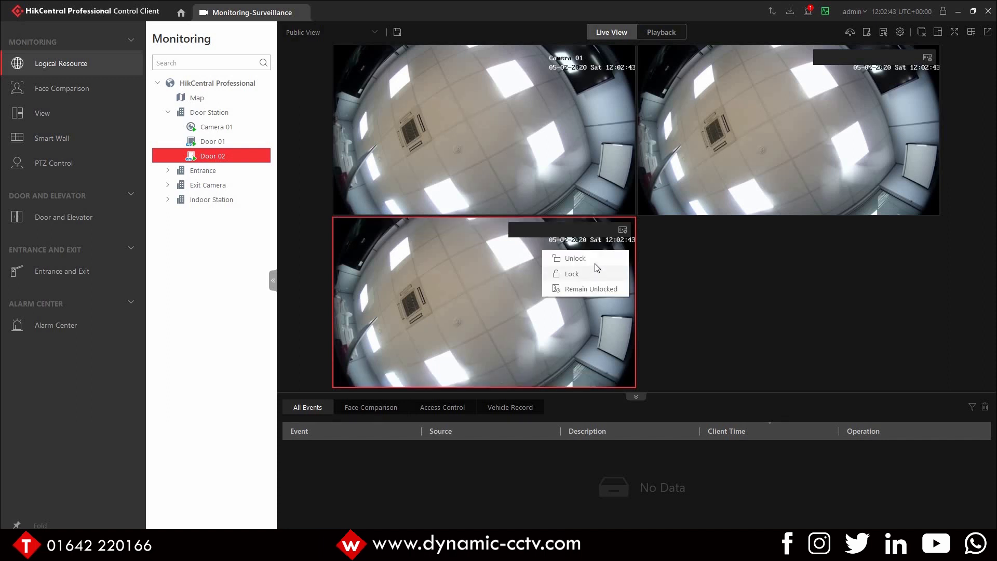
pyautogui.click(582, 289)
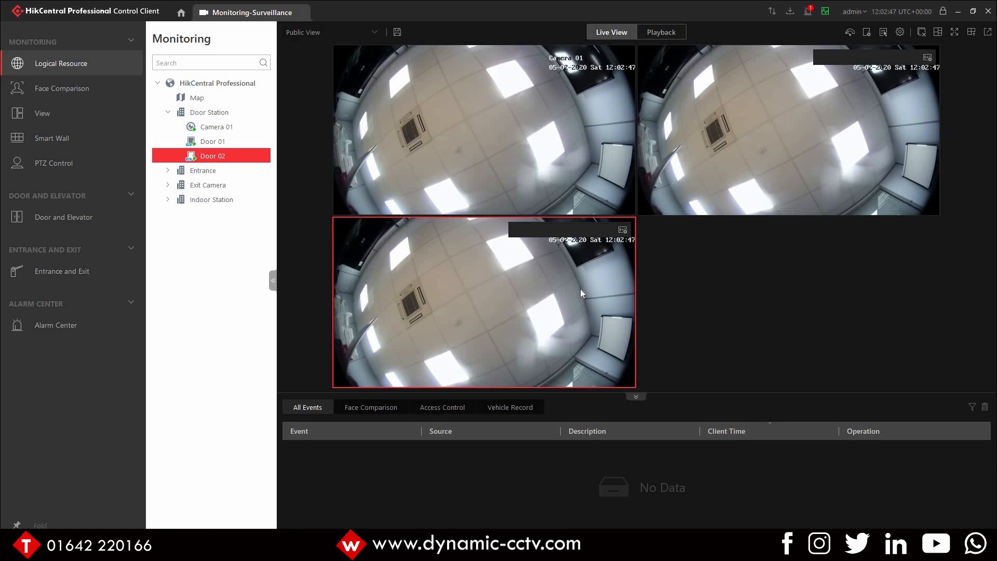
# Step: Open the Door 01 calling alarm from the notifications and view its alarm information in Alarm Center
pyautogui.click(807, 11)
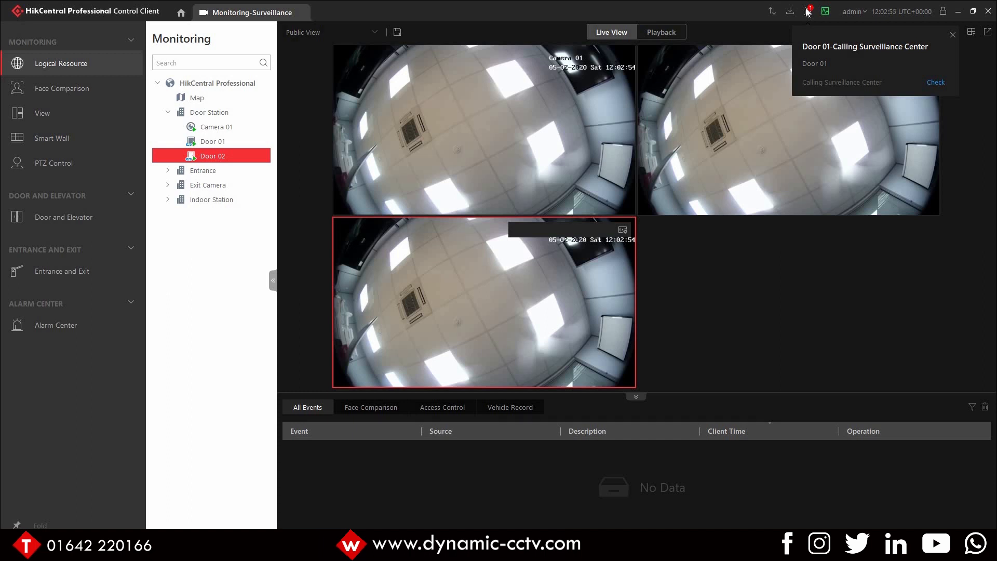
pyautogui.click(802, 43)
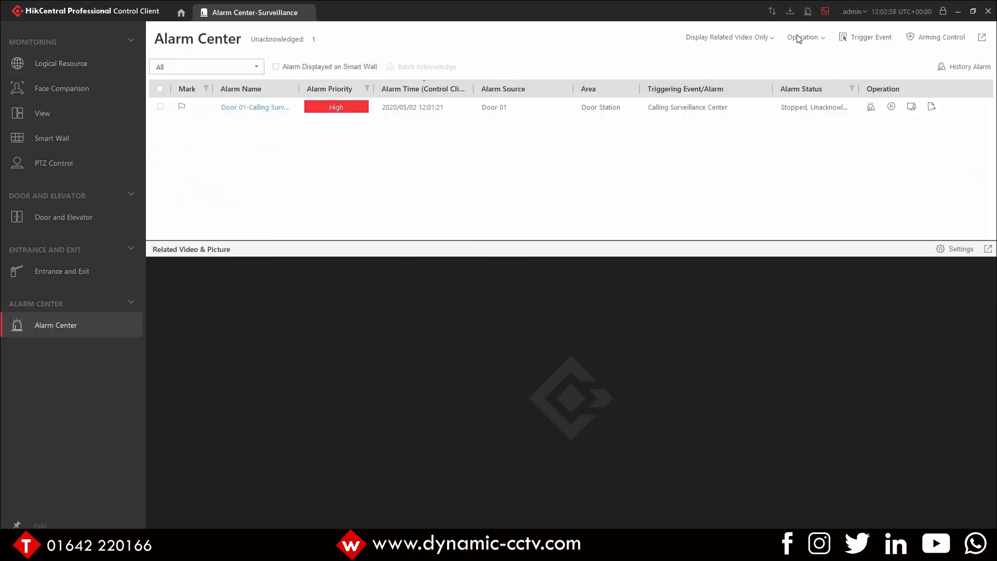
pyautogui.click(245, 111)
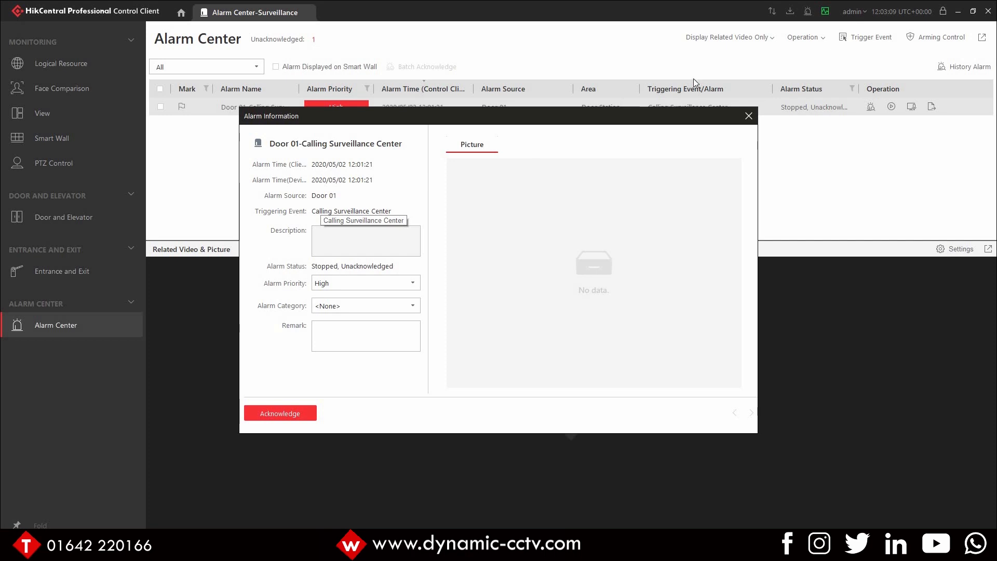
pyautogui.click(748, 116)
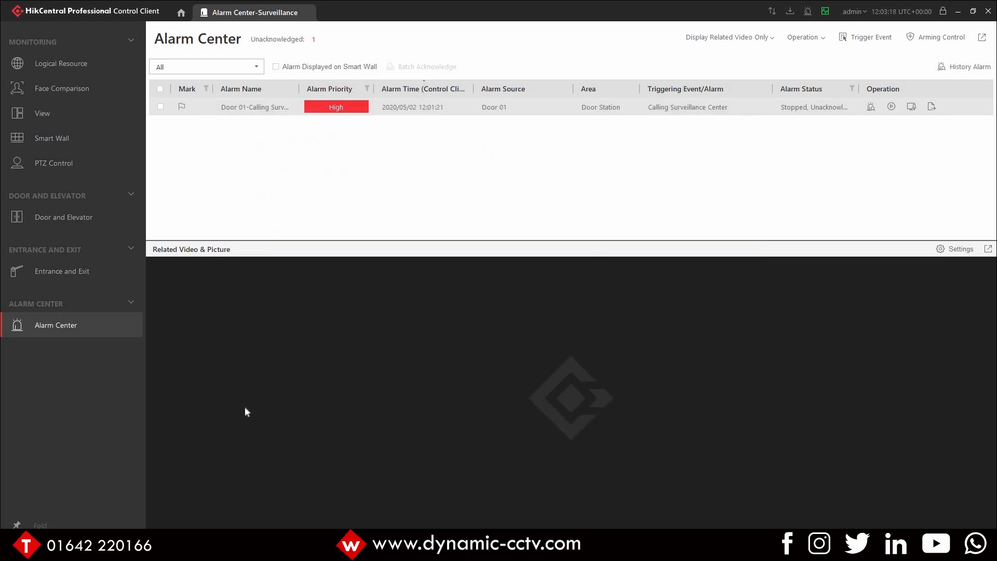
# Step: Switch to the HikCentral Professional Web Client in Internet Explorer and go to its home page
pyautogui.click(180, 11)
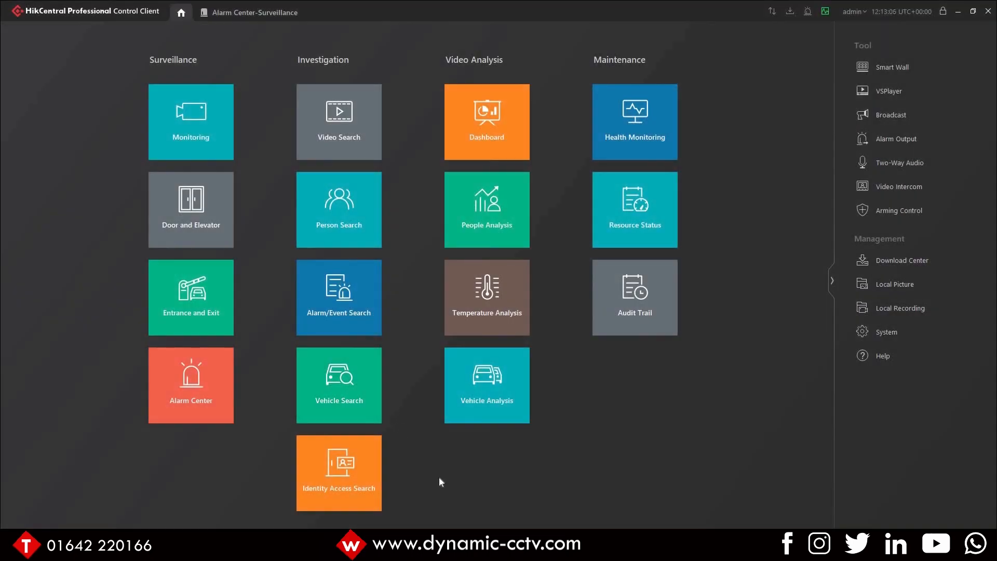
pyautogui.moveTo(497, 550)
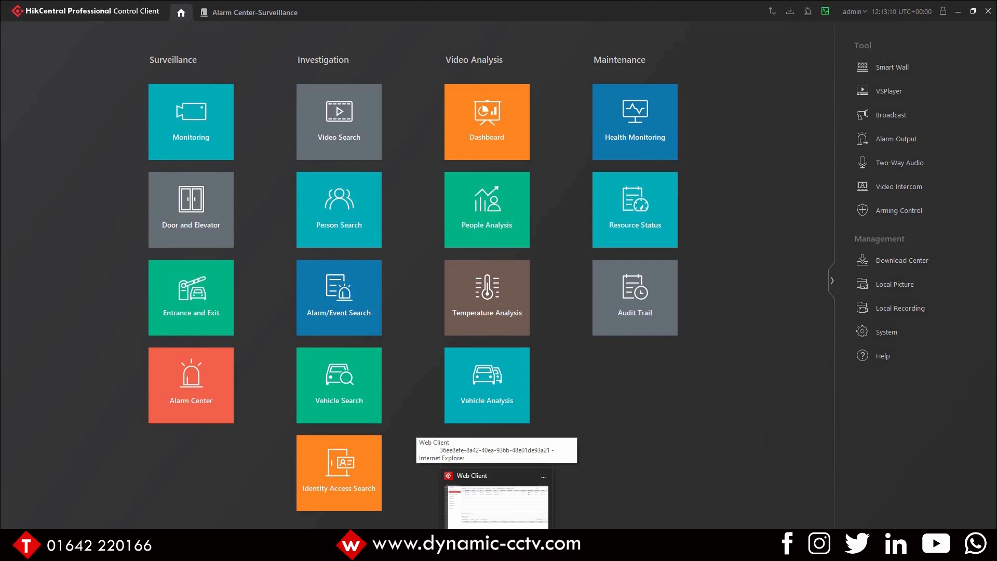
pyautogui.click(496, 498)
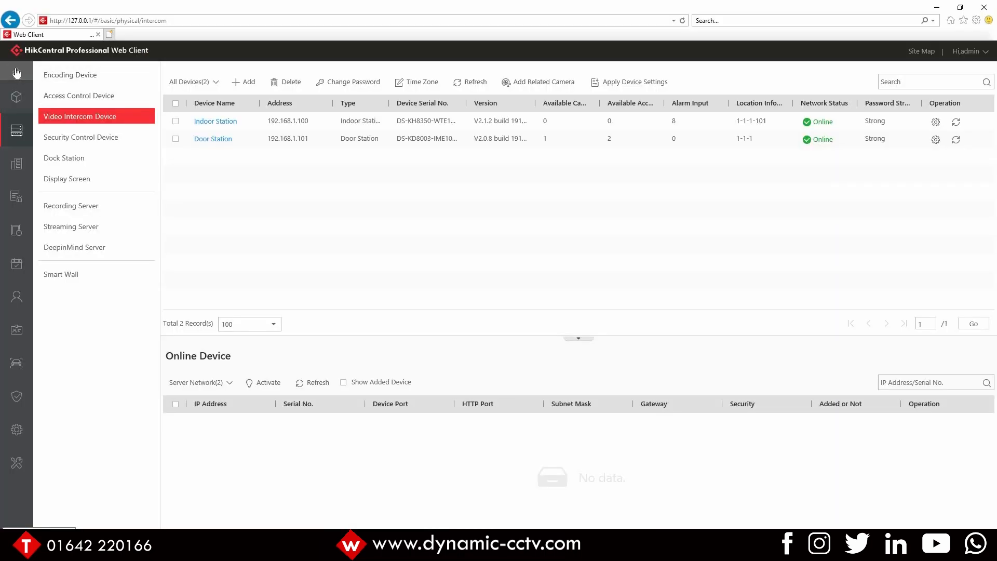
pyautogui.moveTo(16, 73)
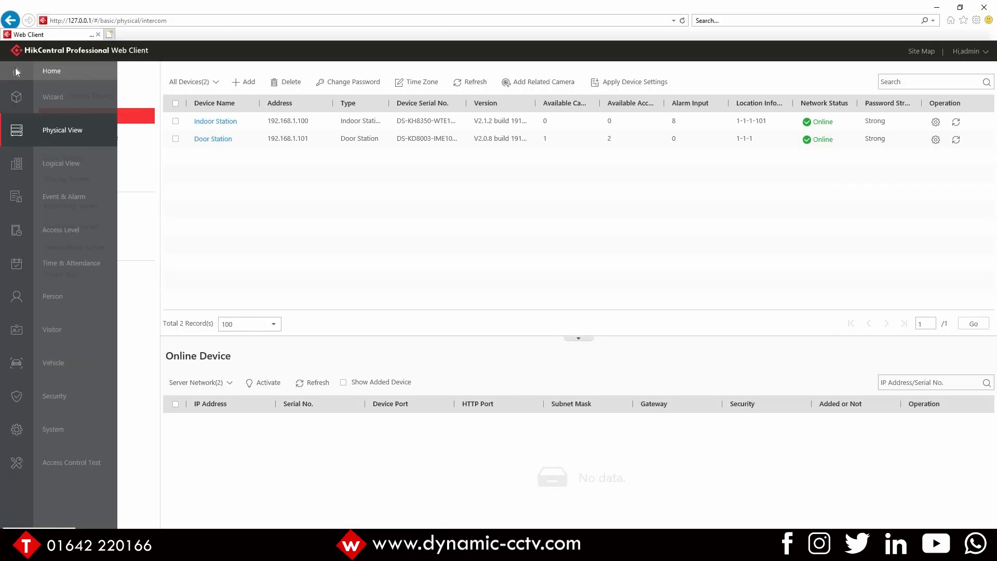
pyautogui.click(17, 73)
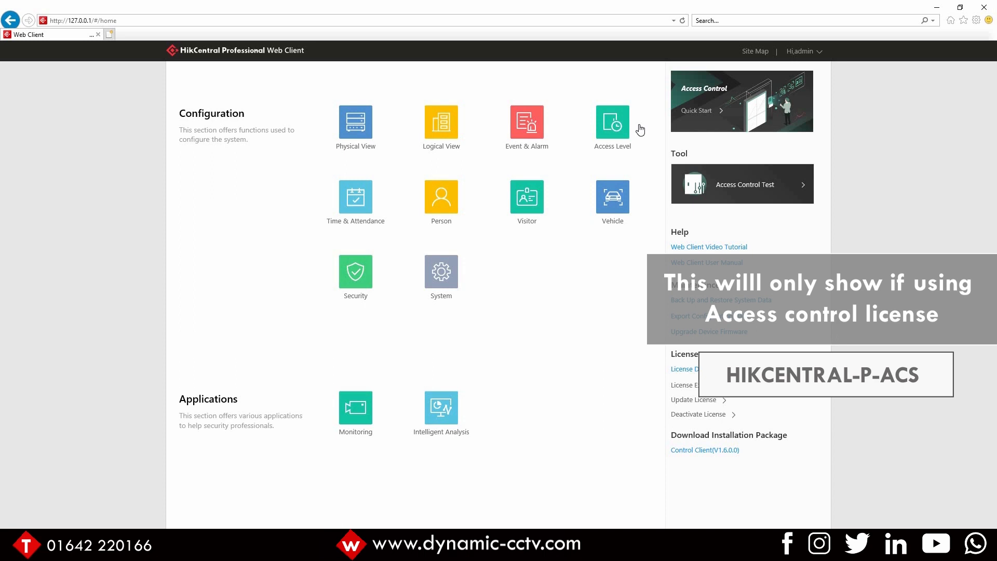
# Step: Review the Access Control quick start guide and the Access Control Test page, returning to the home page
pyautogui.click(720, 106)
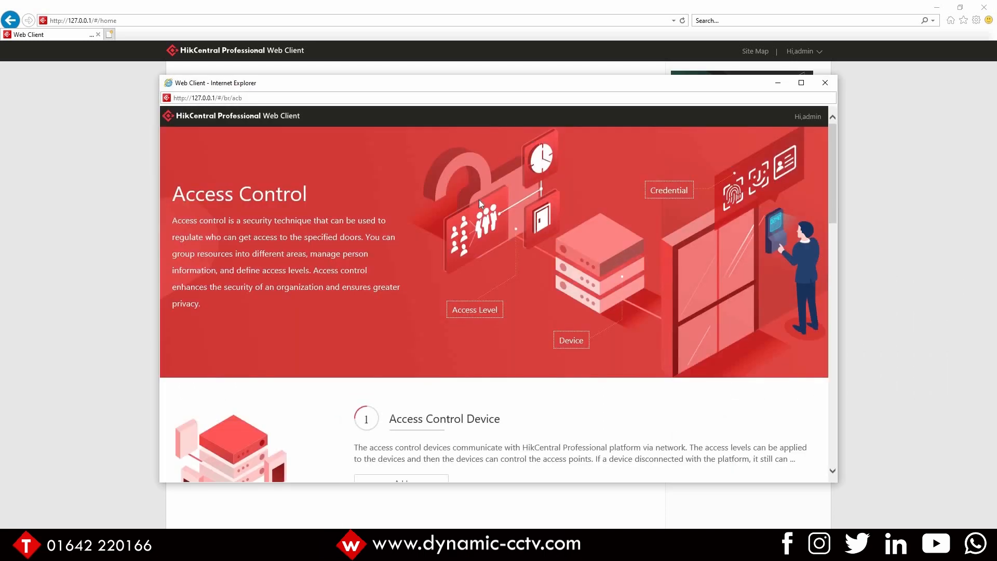
pyautogui.click(801, 83)
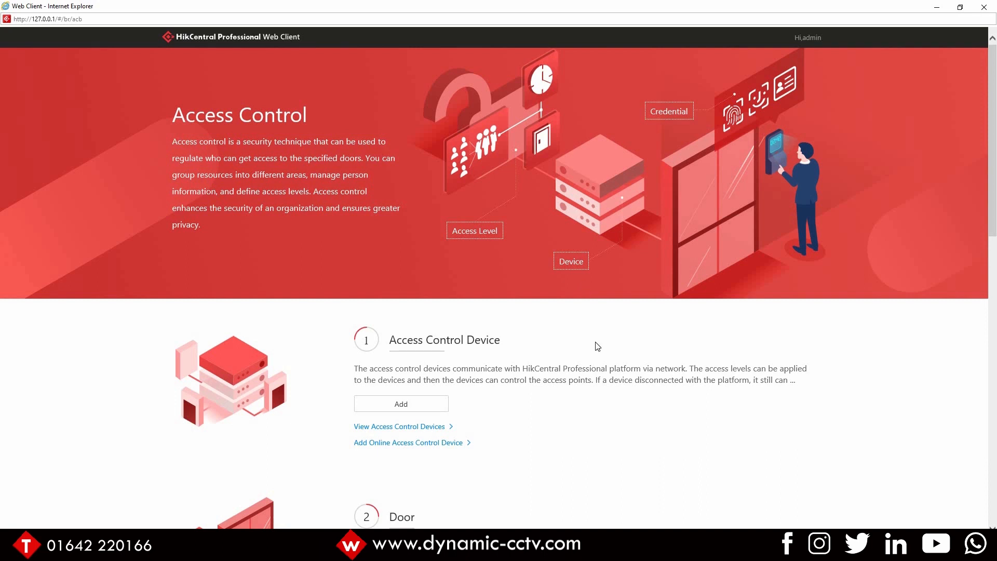
pyautogui.scroll(-5, 594, 343)
pyautogui.scroll(-6, 597, 345)
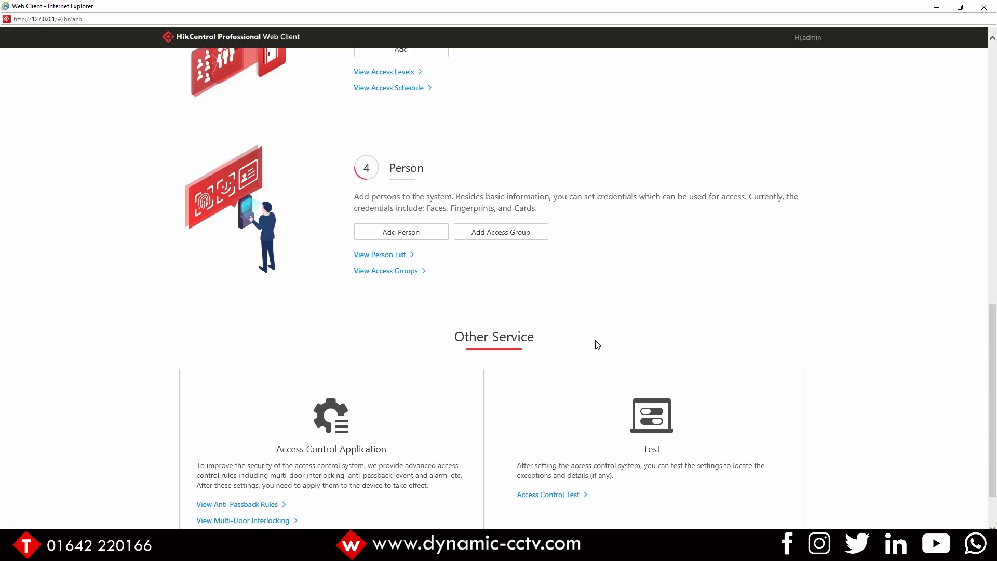
pyautogui.scroll(10, 597, 345)
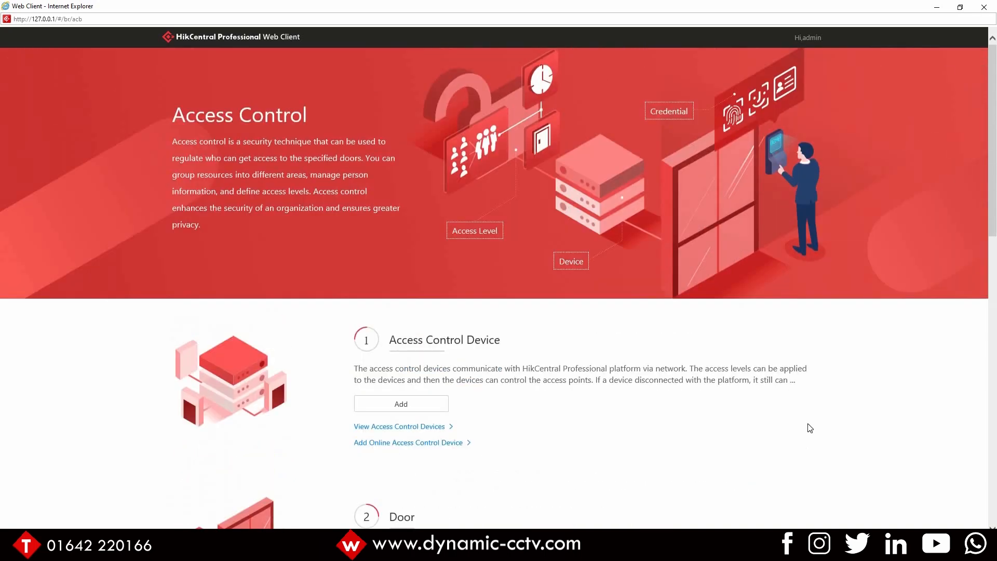
pyautogui.click(984, 7)
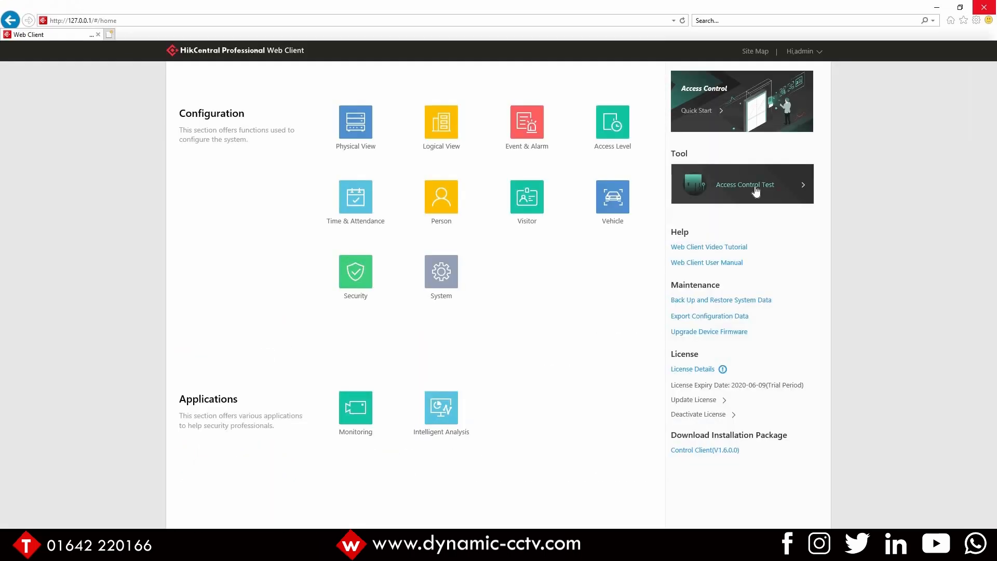
pyautogui.click(755, 190)
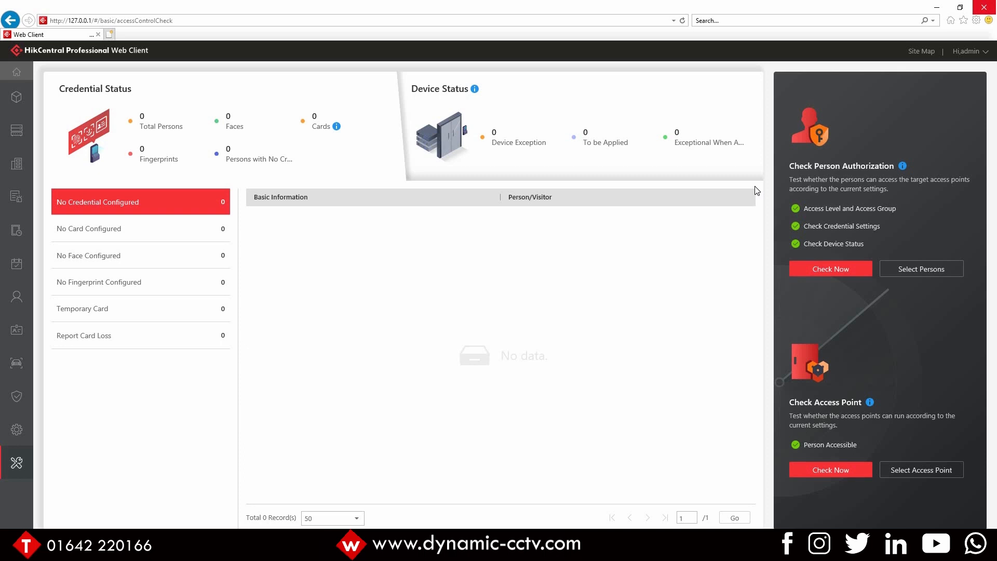
pyautogui.click(21, 71)
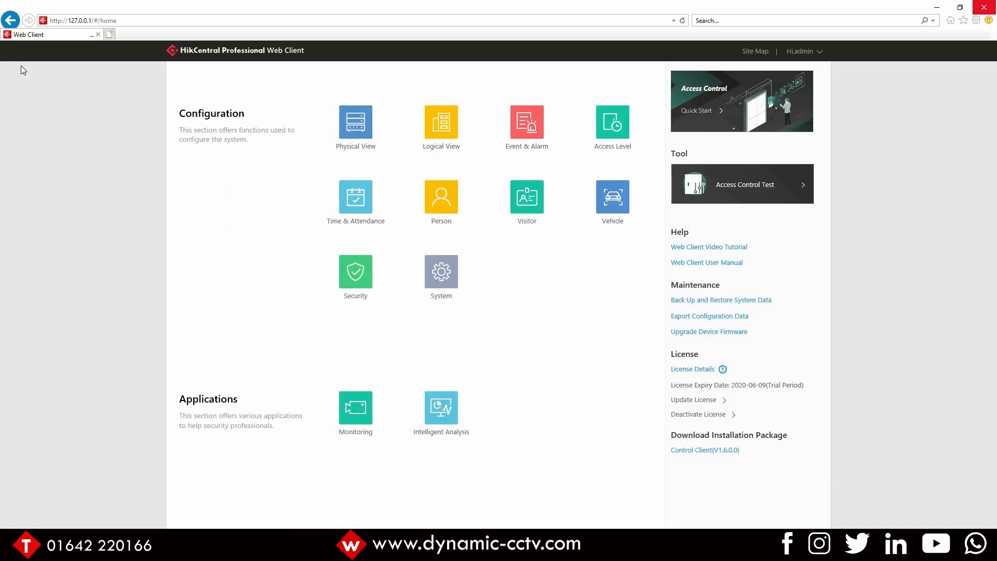